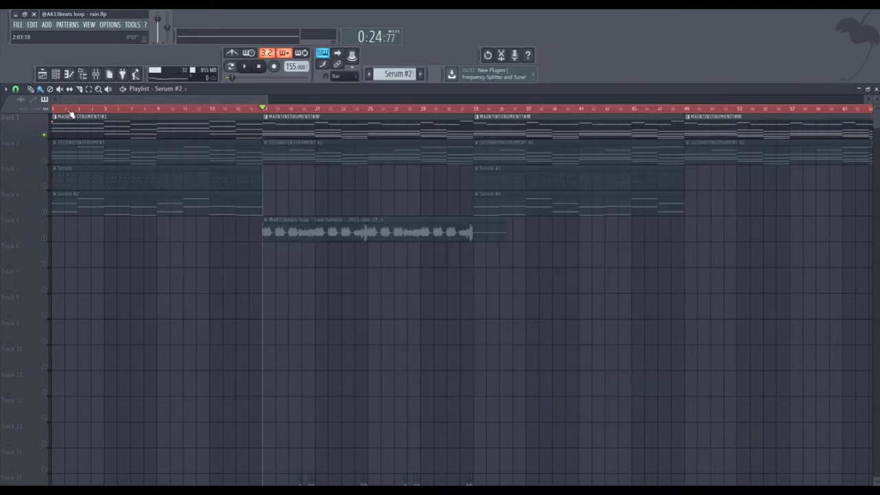
# Step: Toggle Track 1's solo and play the loop from the start and again from bar 17
pyautogui.press('space')
pyautogui.rightClick(45, 136)
pyautogui.rightClick(45, 136)
pyautogui.rightClick(44, 136)
pyautogui.press('space')
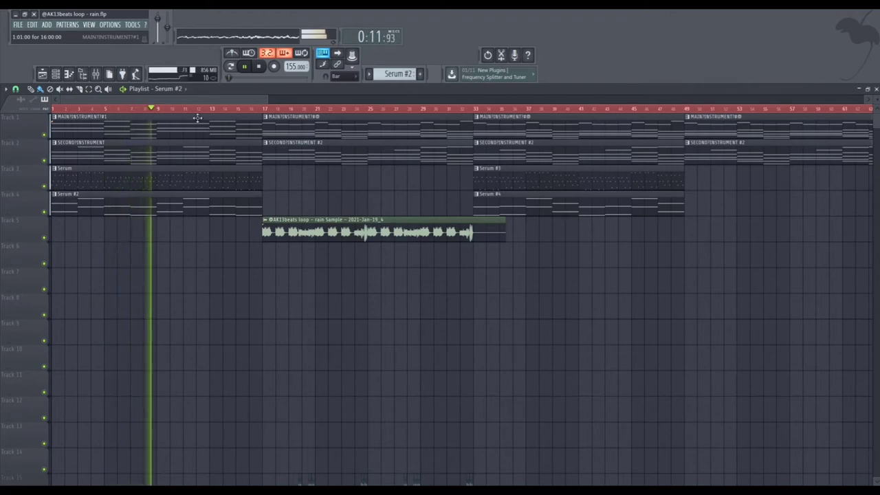
pyautogui.click(258, 66)
pyautogui.click(266, 110)
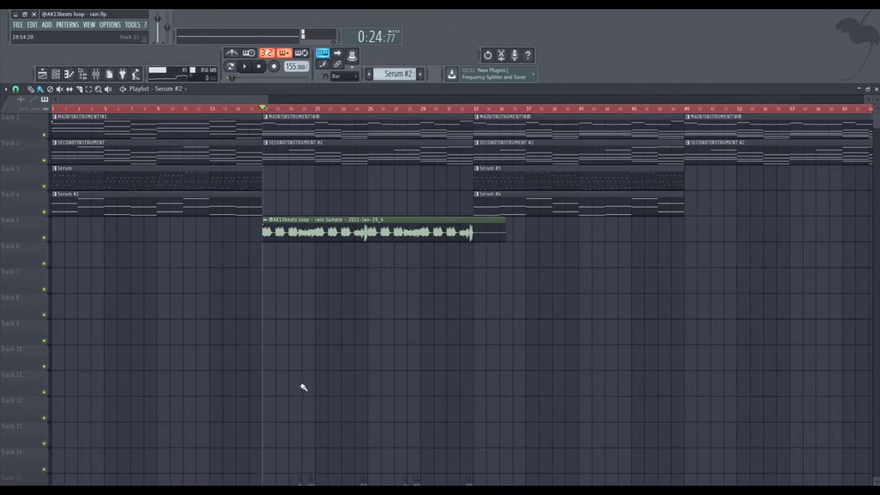
pyautogui.press('space')
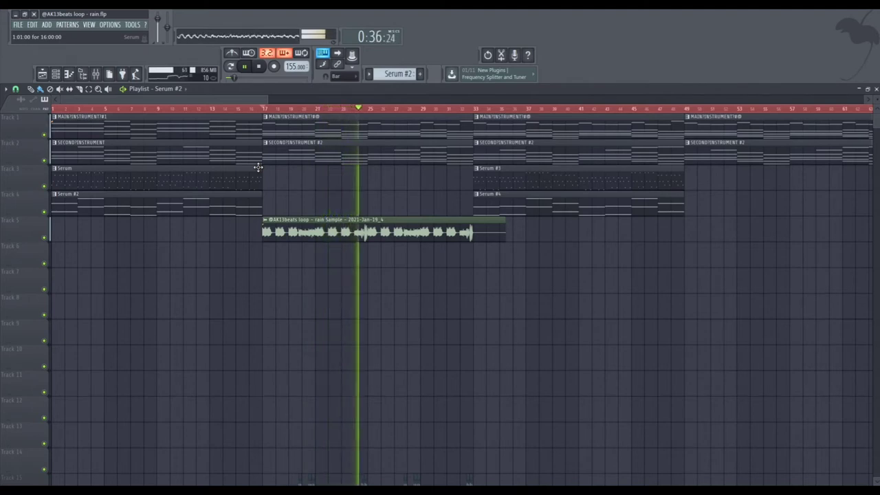
pyautogui.press('space')
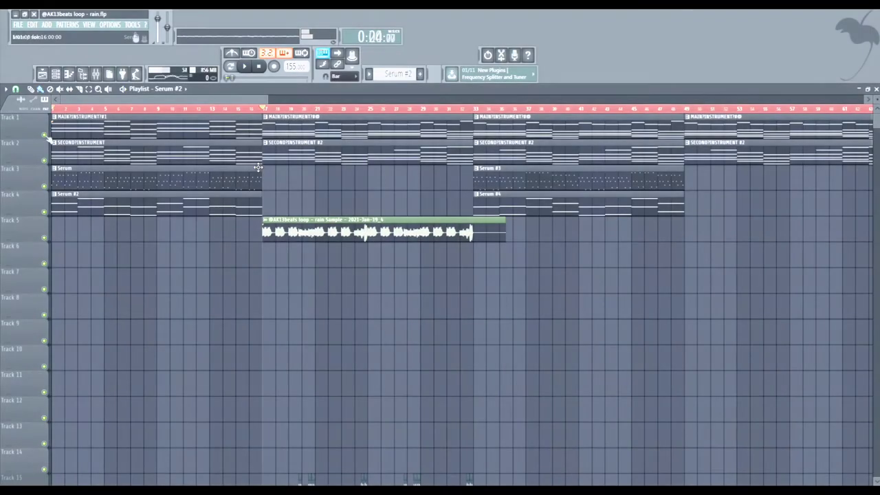
# Step: Solo Track 1, play the MAIN INSTRUMENT #1 chords from bar 5, and view its Analog Lab preset
pyautogui.rightClick(45, 136)
pyautogui.doubleClick(134, 116)
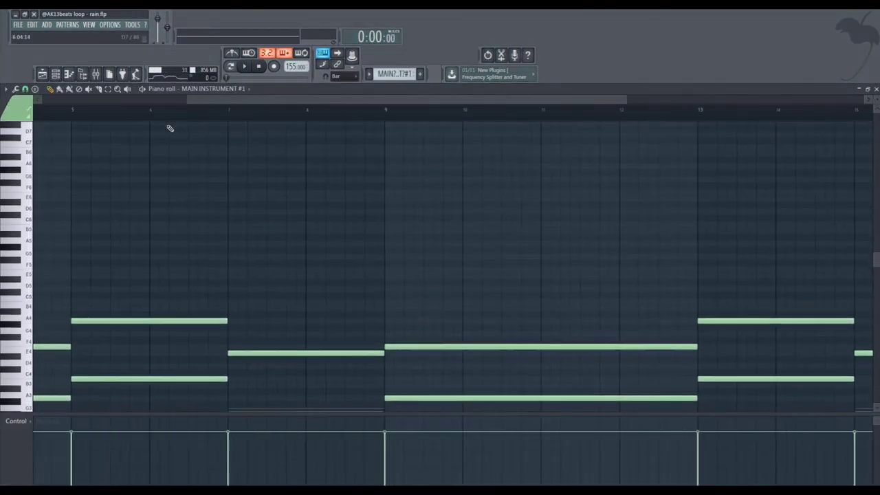
pyautogui.press('space')
pyautogui.scroll(-3, 190, 232)
pyautogui.scroll(-3, 173, 220)
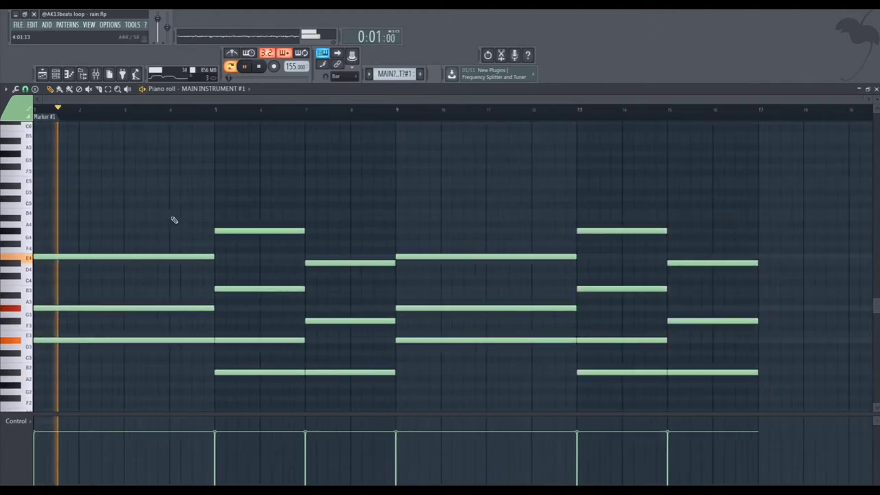
pyautogui.click(202, 115)
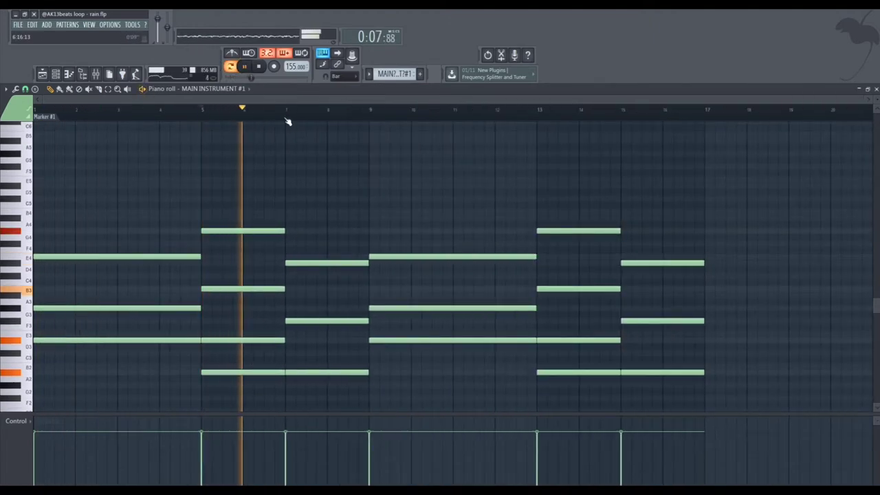
pyautogui.press('space')
pyautogui.click(55, 74)
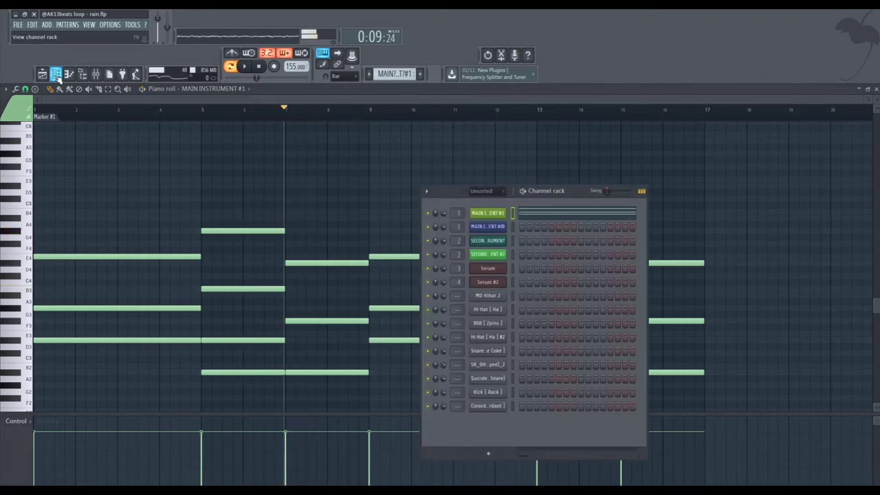
pyautogui.click(487, 214)
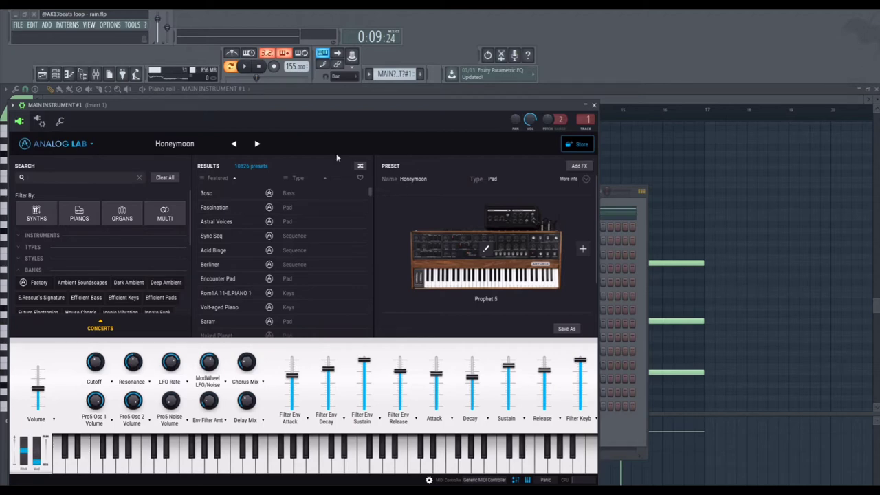
# Step: Play the SECOND INSTRUMENT pattern, jumping playback to bars 5 and 7
pyautogui.click(43, 74)
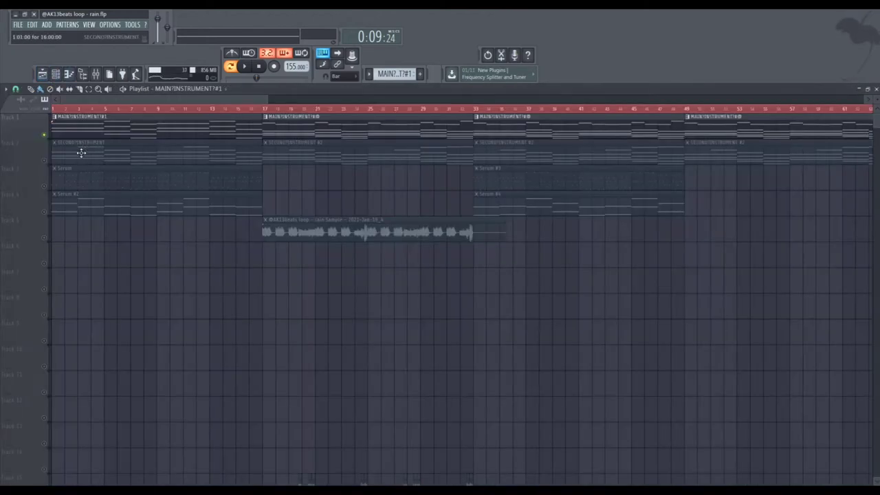
pyautogui.click(97, 75)
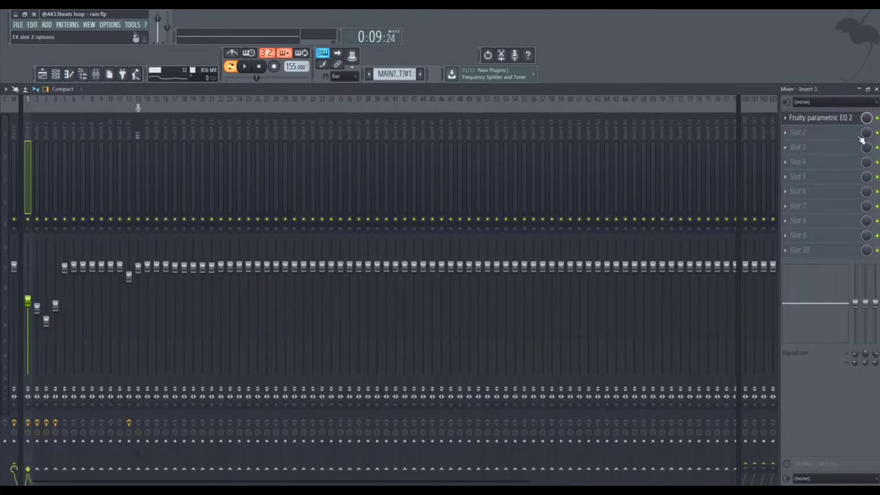
pyautogui.click(43, 74)
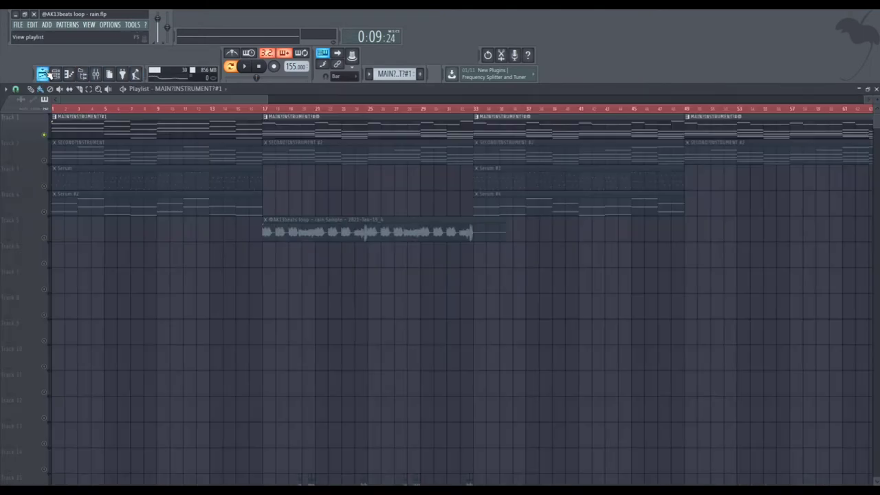
pyautogui.doubleClick(50, 160)
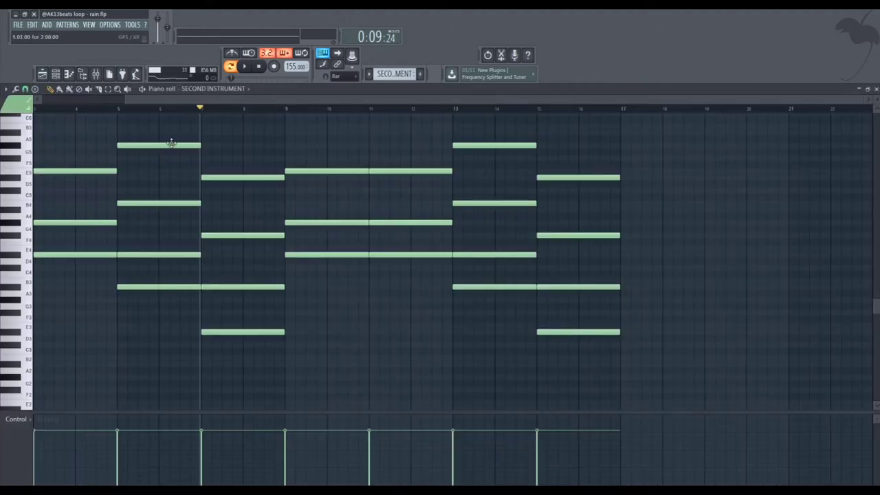
pyautogui.press('space')
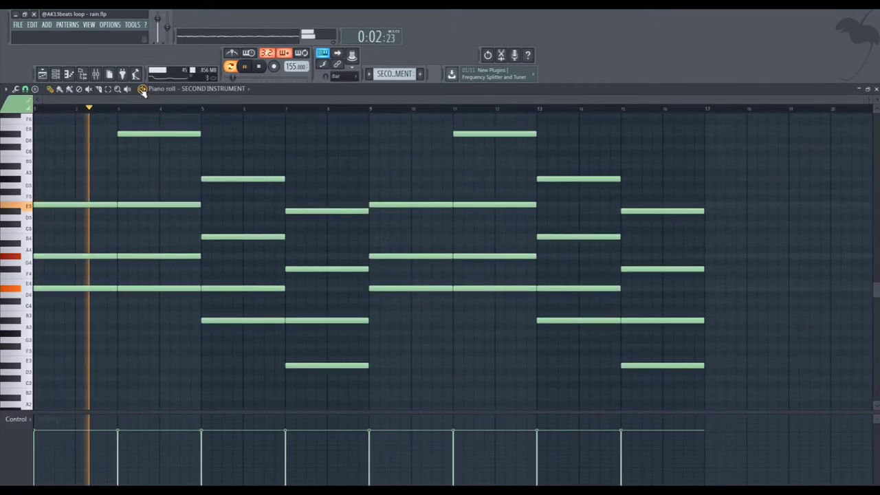
pyautogui.click(203, 109)
pyautogui.click(285, 110)
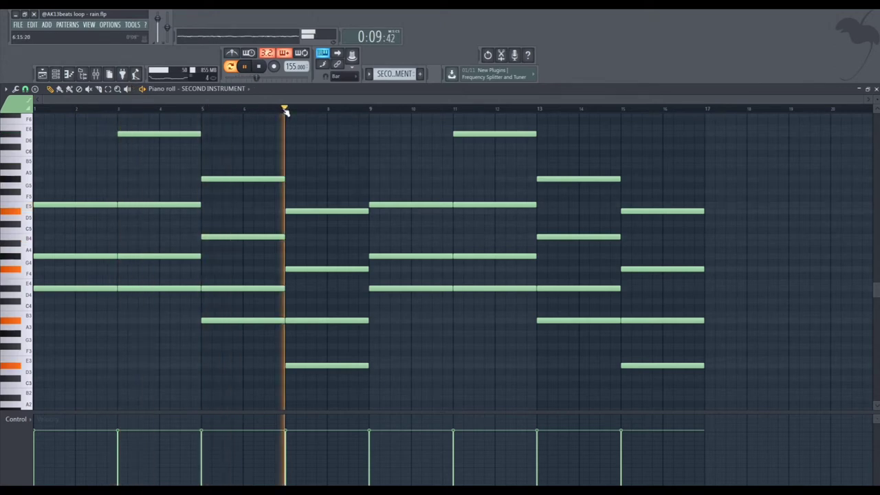
pyautogui.press('space')
# Step: Revisit the MAIN INSTRUMENT #1 and SECOND INSTRUMENT notes, then inspect insert 2's Fruity parametric EQ 2
pyautogui.click(51, 75)
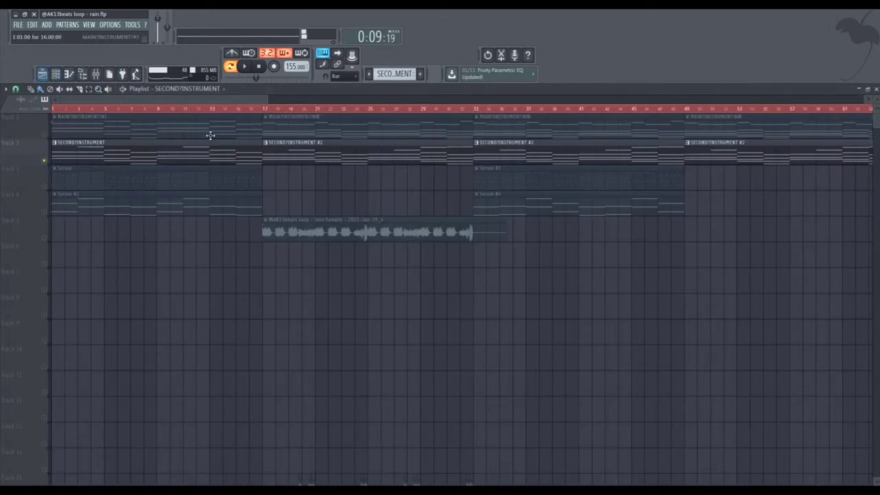
pyautogui.doubleClick(213, 132)
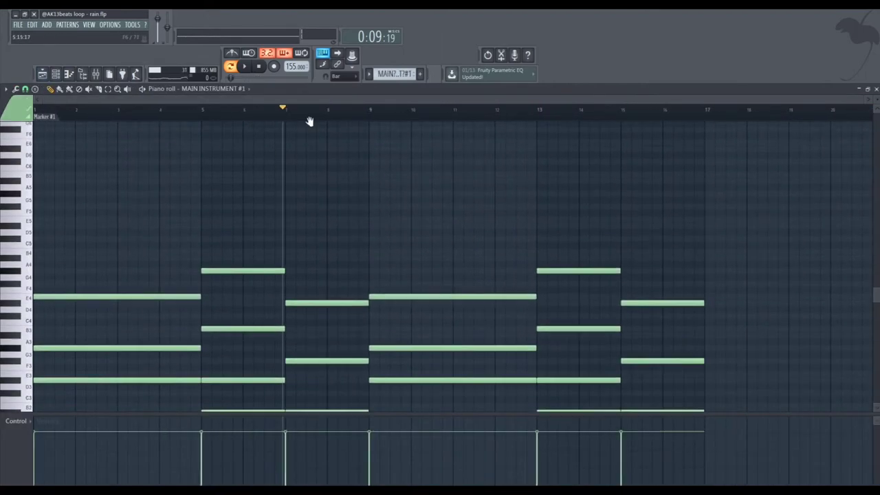
pyautogui.click(56, 74)
pyautogui.click(44, 74)
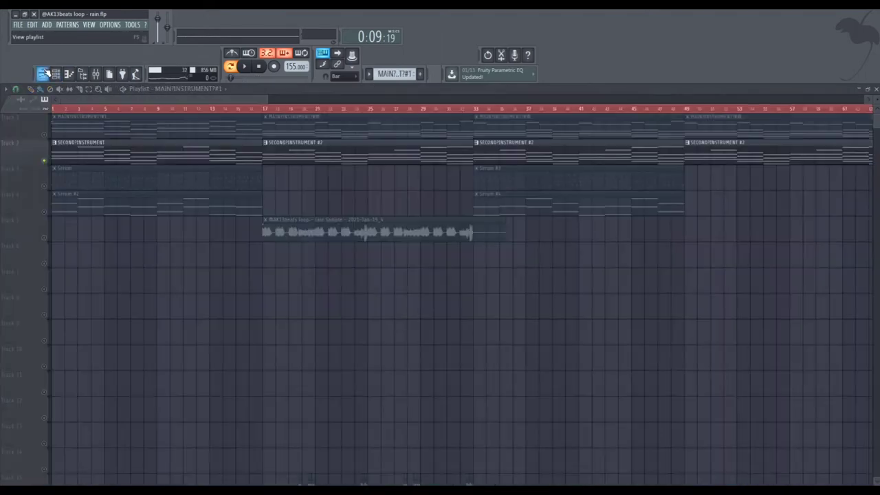
pyautogui.doubleClick(132, 154)
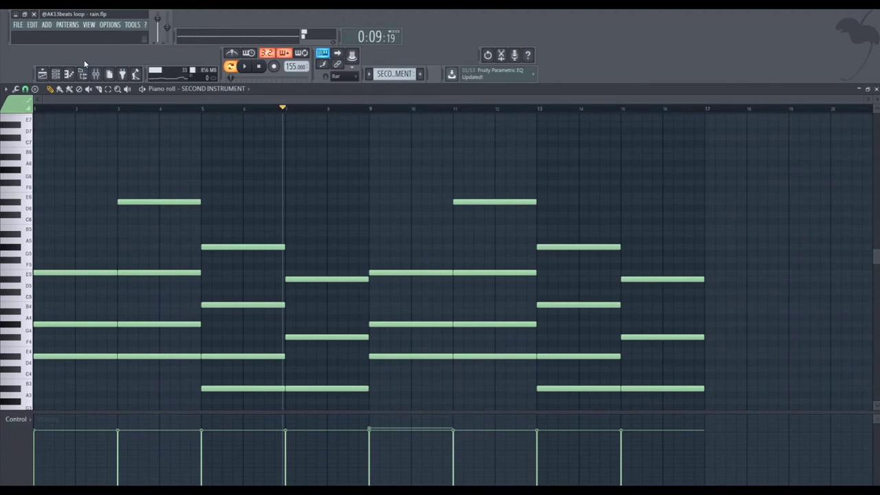
pyautogui.click(95, 73)
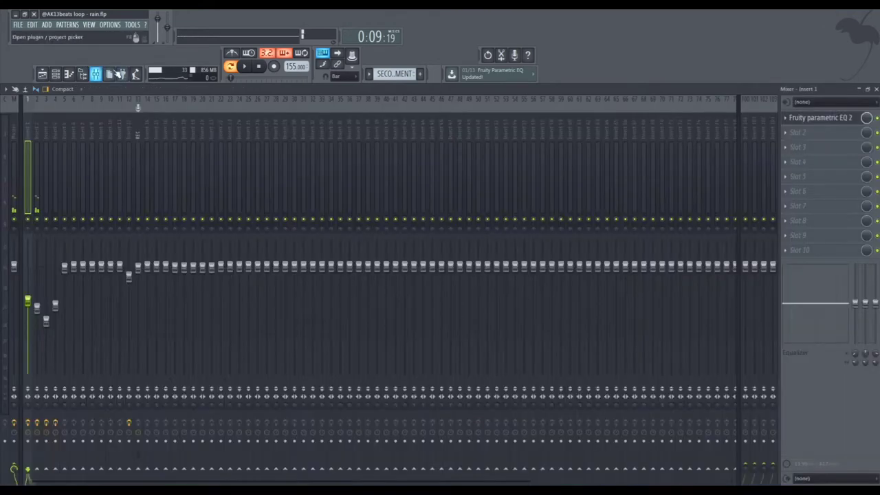
pyautogui.click(39, 171)
pyautogui.click(822, 118)
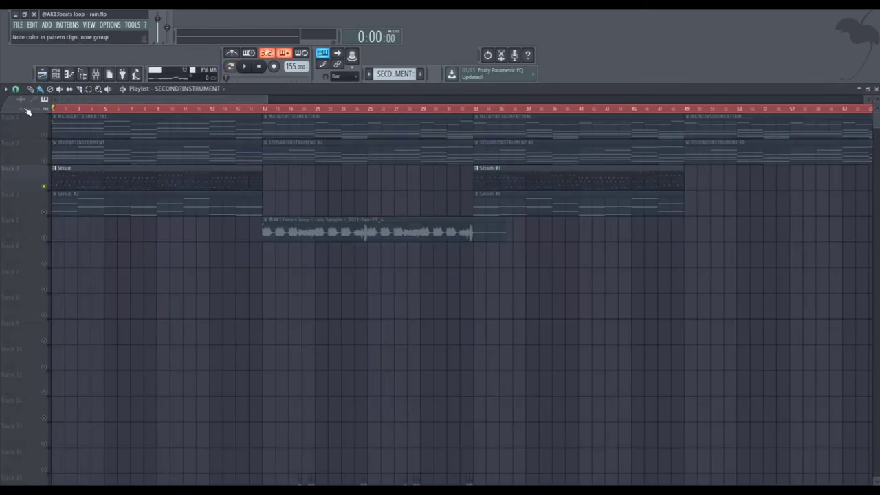
# Step: Play the Serum arpeggio pattern in the piano roll
pyautogui.doubleClick(56, 176)
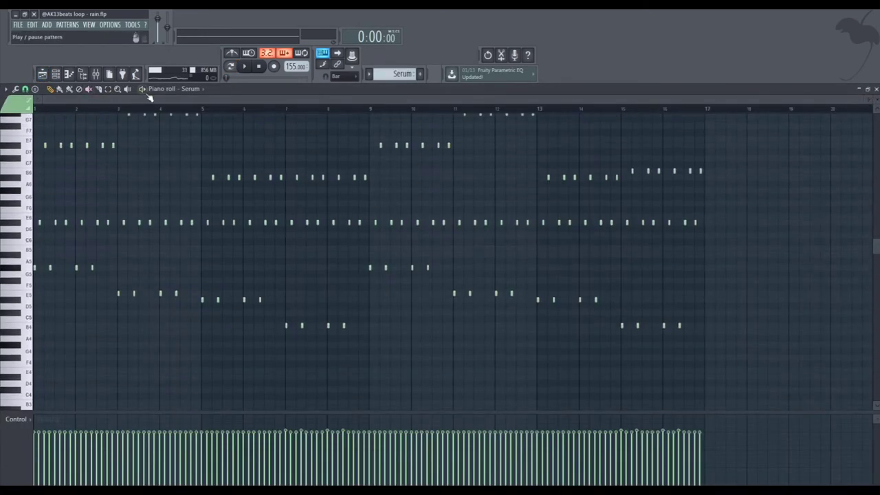
pyautogui.press('space')
pyautogui.scroll(2, 161, 183)
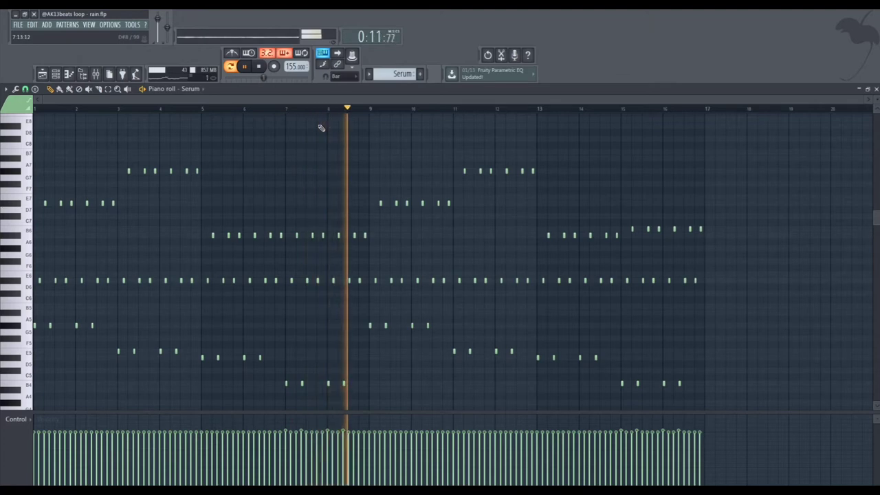
pyautogui.press('space')
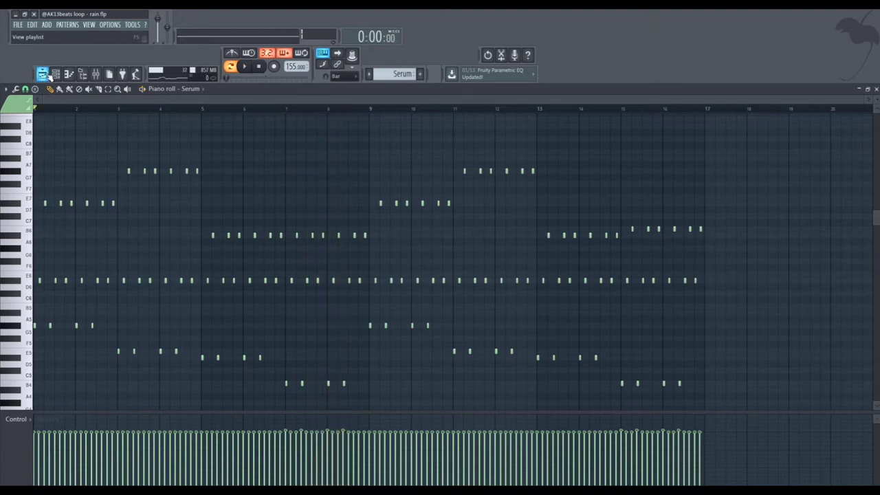
pyautogui.click(42, 74)
pyautogui.doubleClick(73, 180)
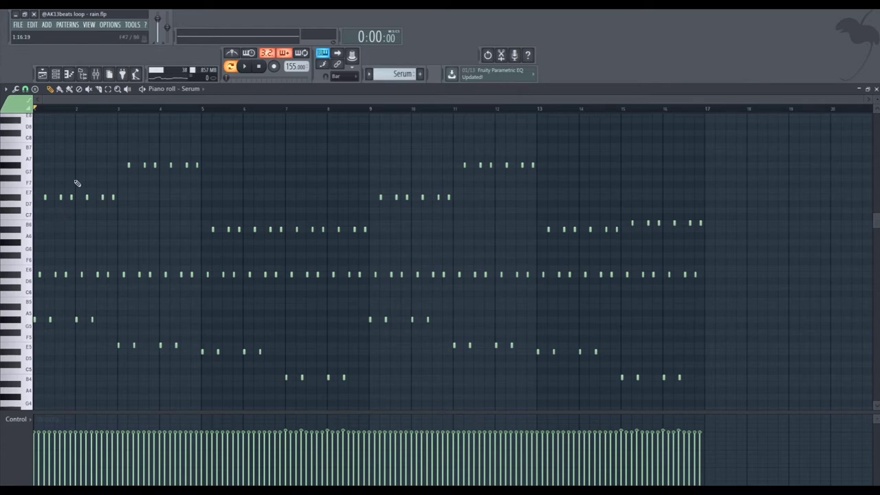
# Step: Open the Serum synth and pick LEAD - Detuned Asia from Cymatics - Vibes Presets
pyautogui.click(56, 75)
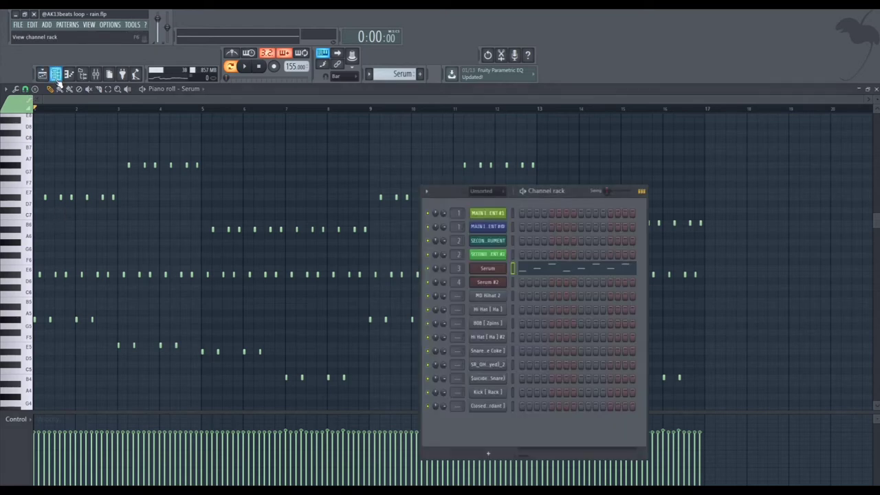
pyautogui.click(488, 268)
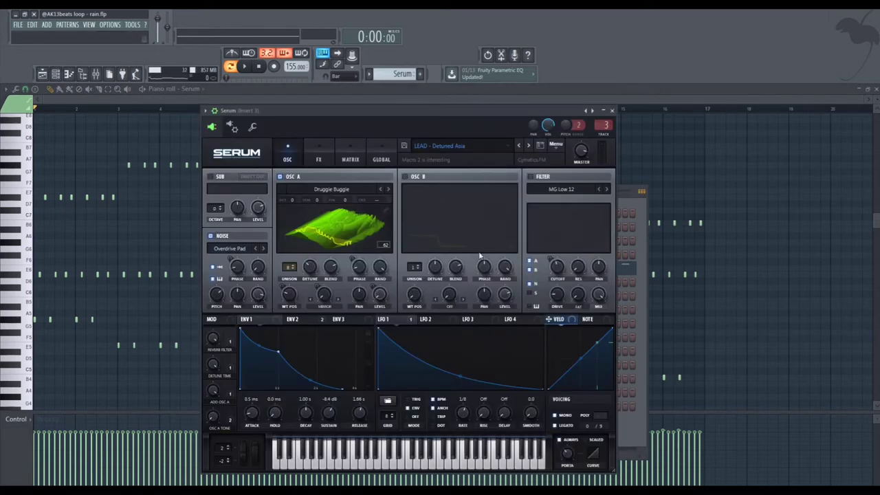
pyautogui.click(479, 145)
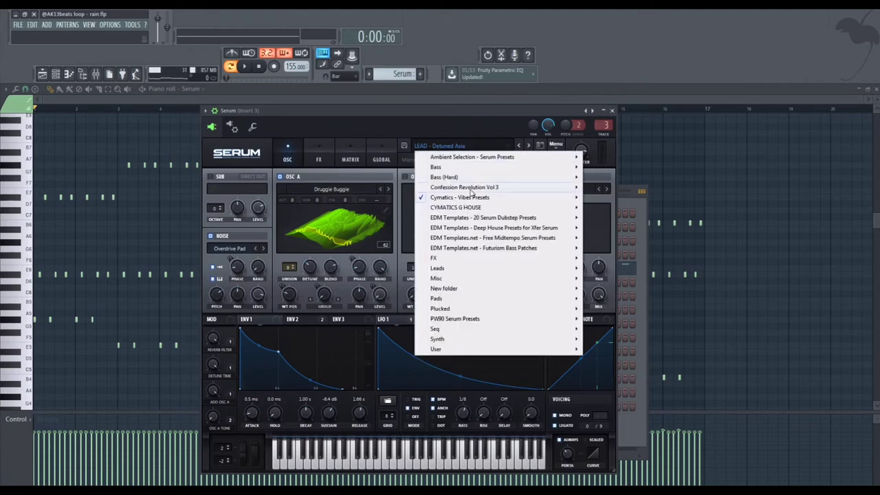
pyautogui.moveTo(461, 197)
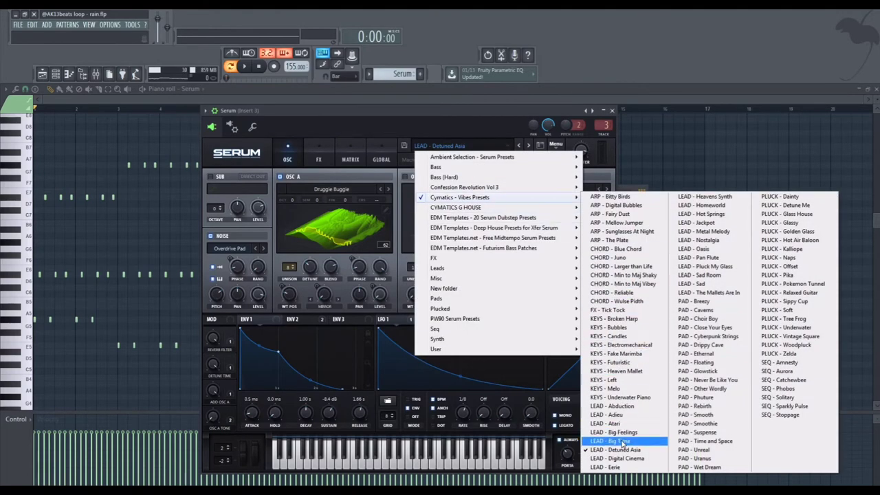
# Step: Open the MAIN INSTRUMENT channel's Analog Lab plugin to view its Honeymoon preset
pyautogui.click(42, 74)
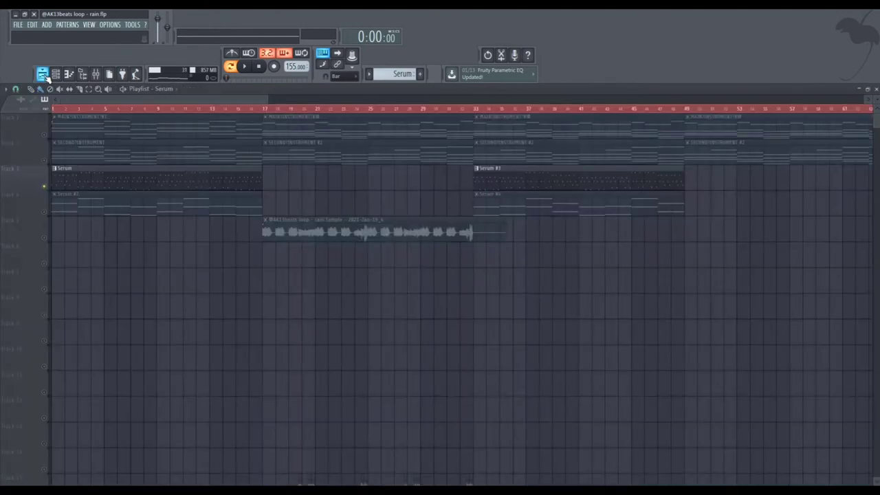
pyautogui.doubleClick(56, 149)
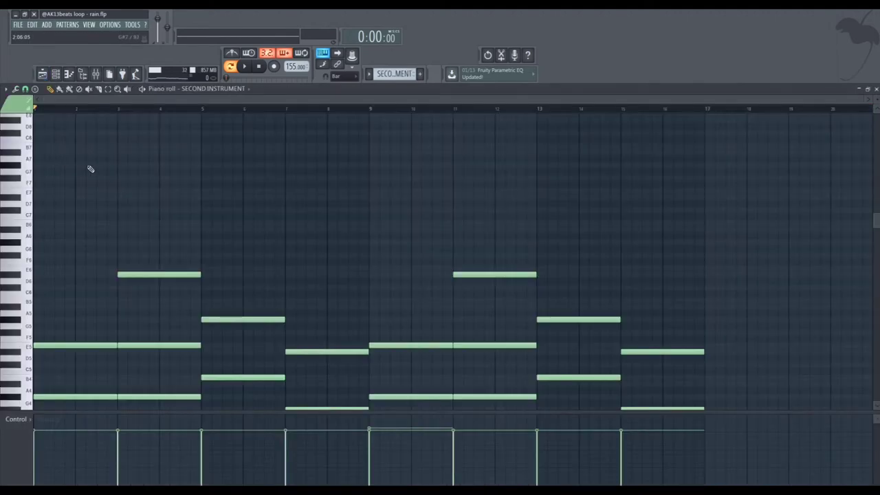
pyautogui.press('F6')
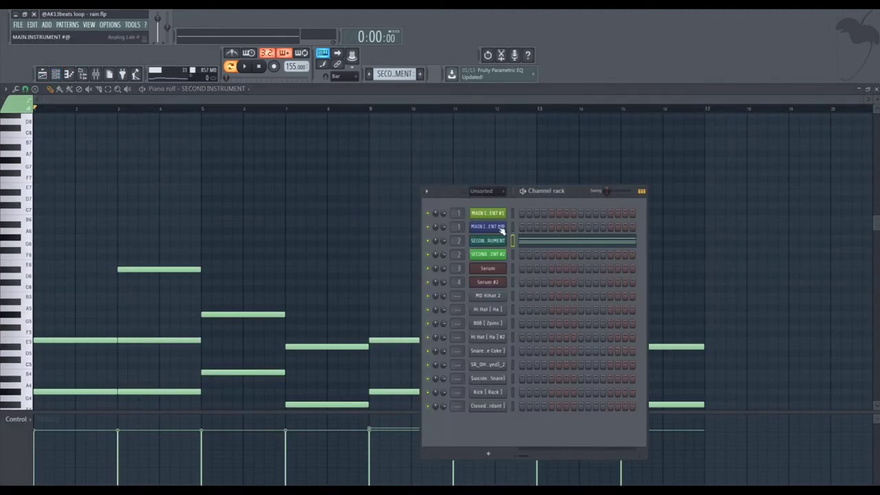
pyautogui.click(497, 233)
pyautogui.moveTo(63, 93); pyautogui.dragTo(143, 102)
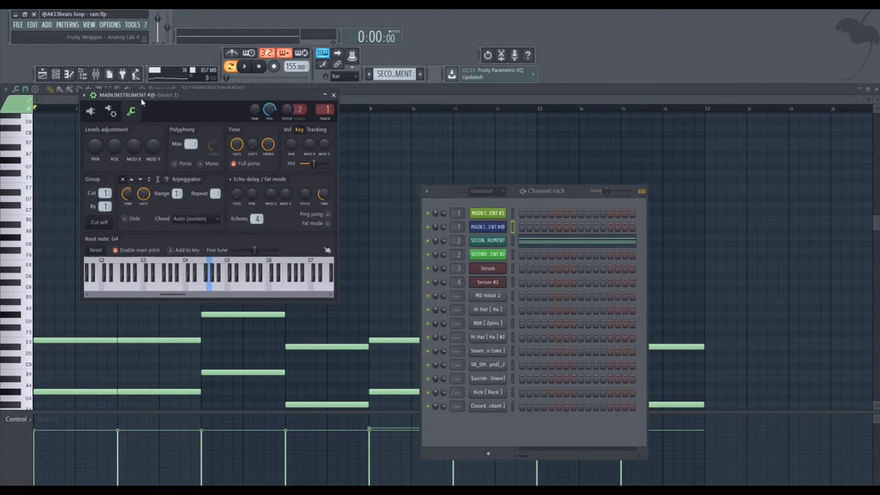
pyautogui.click(99, 113)
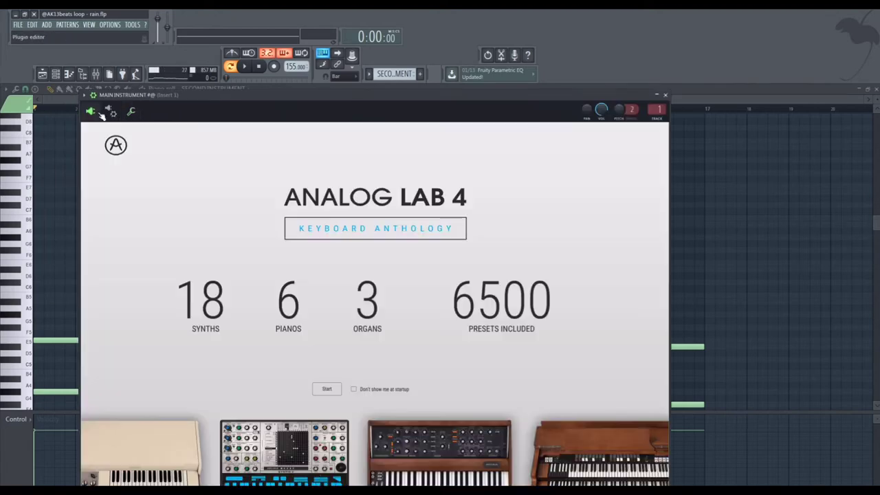
pyautogui.click(326, 389)
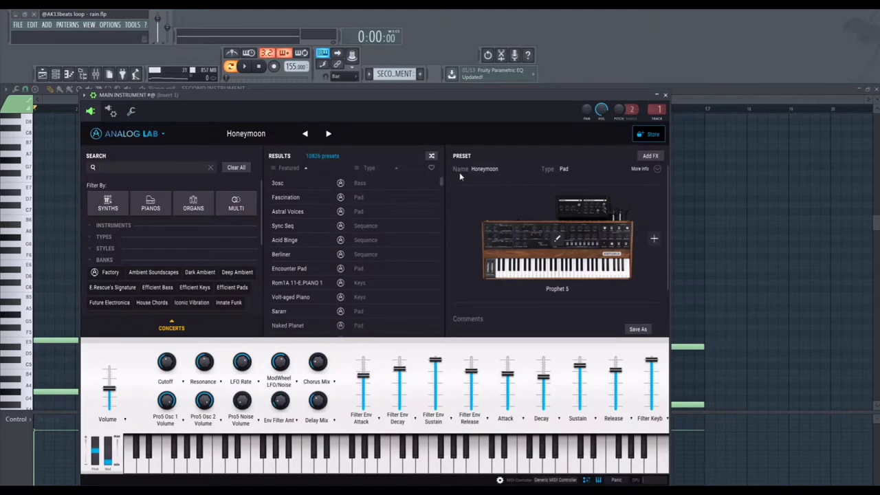
# Step: Check the SECOND INSTRUMENT's Analog Lab Both Worlds Pad preset, then return to the playlist
pyautogui.click(56, 74)
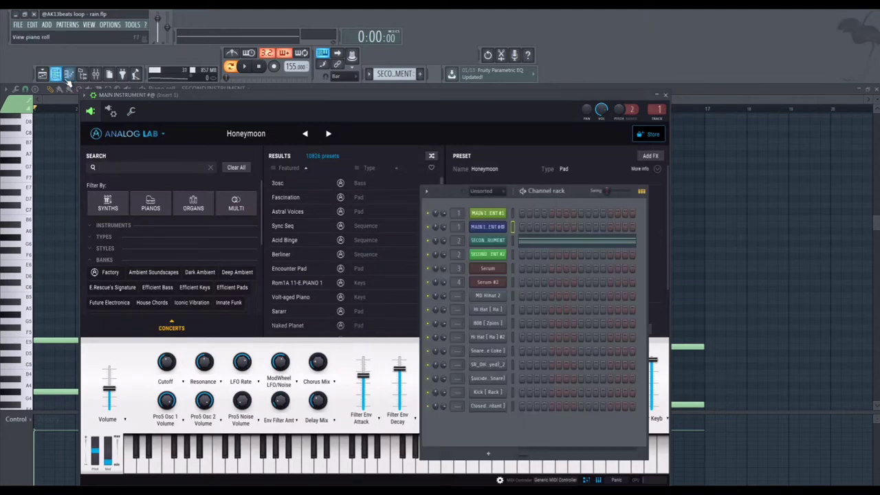
pyautogui.click(504, 247)
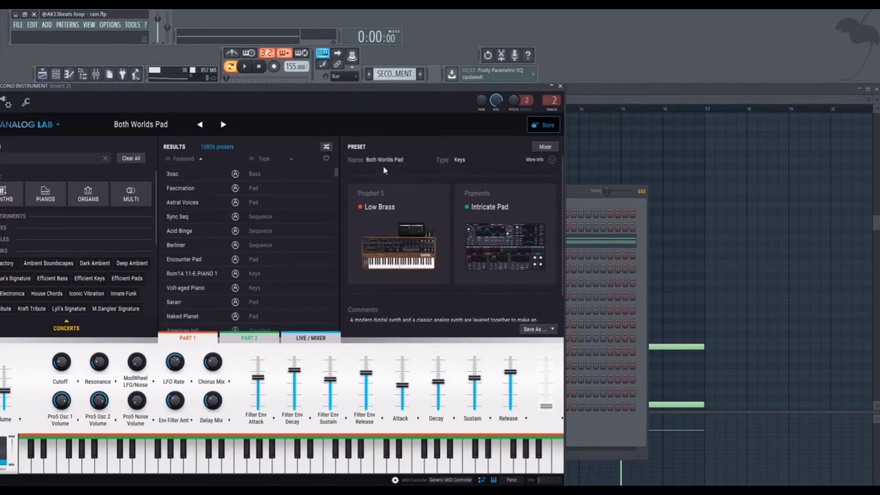
pyautogui.click(43, 73)
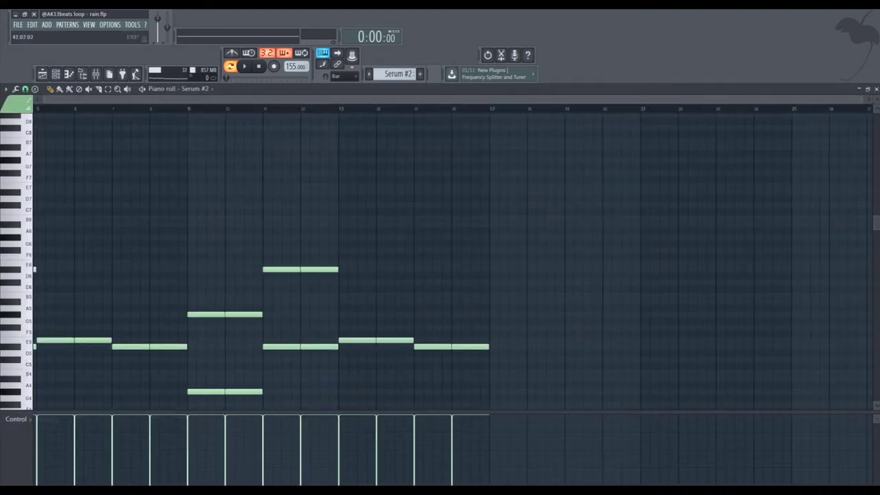
# Step: Play the Serum #2 pattern and open the Fruity Chorus settings on mixer Insert 4
pyautogui.press('space')
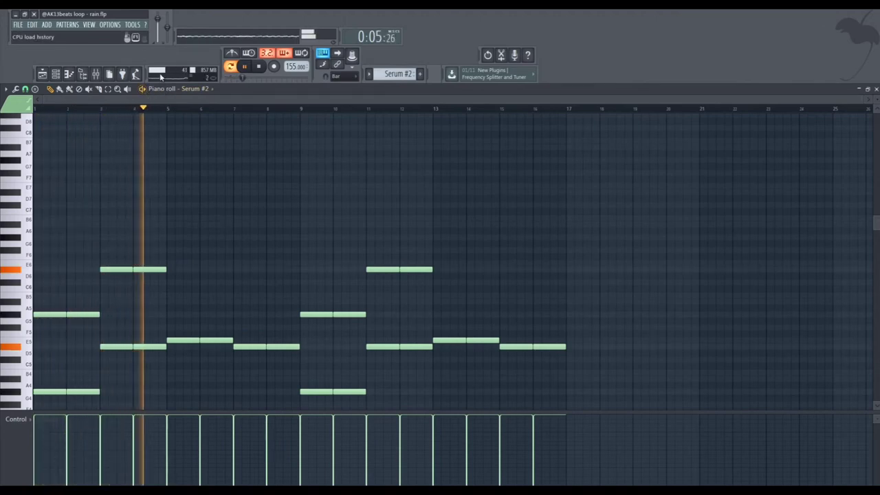
pyautogui.scroll(-4, 251, 132)
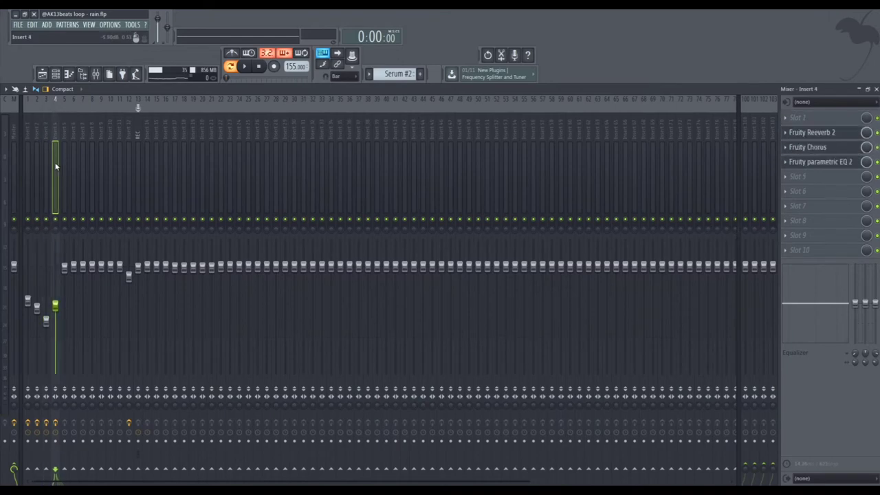
pyautogui.click(849, 139)
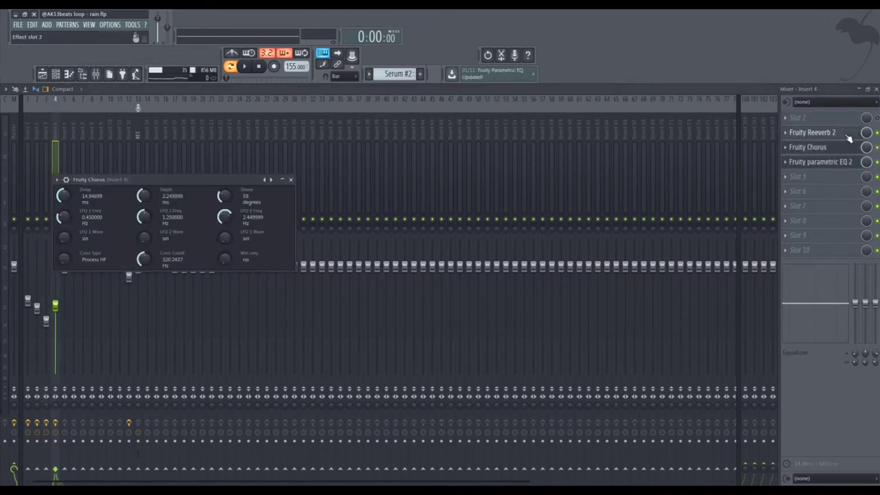
# Step: Glance at Insert 4's EQ, then check Insert 3's Crystallizer 06 Echo Reverse presets (Slap Reverse Detune)
pyautogui.click(811, 163)
pyautogui.click(812, 165)
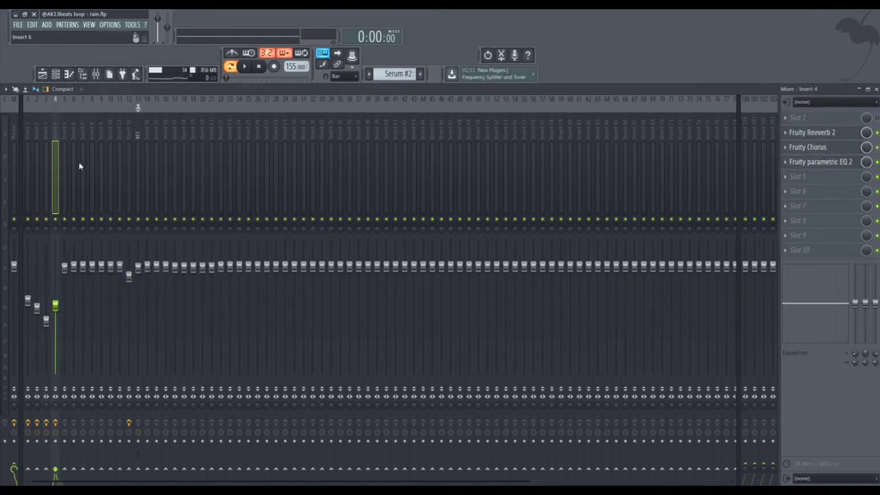
pyautogui.click(47, 163)
pyautogui.click(828, 120)
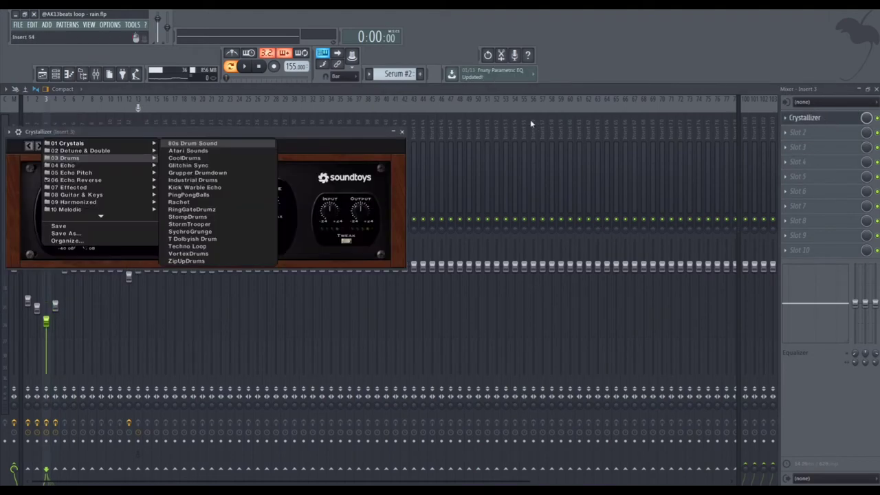
pyautogui.moveTo(94, 183)
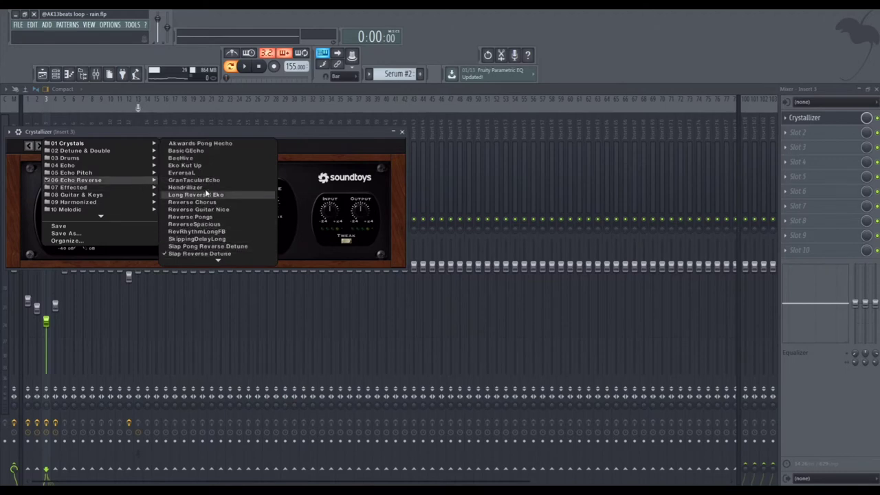
pyautogui.click(42, 73)
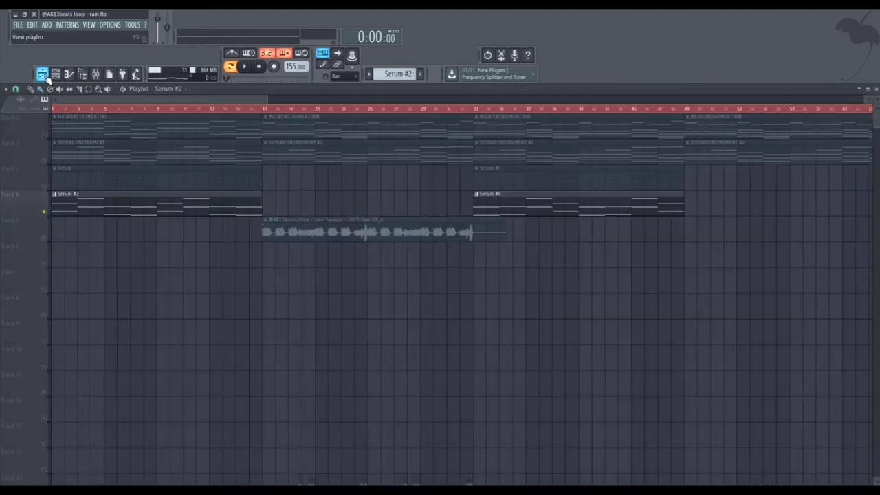
# Step: Select every playlist clip from bar 17 onward
pyautogui.click(266, 118)
pyautogui.click(275, 129)
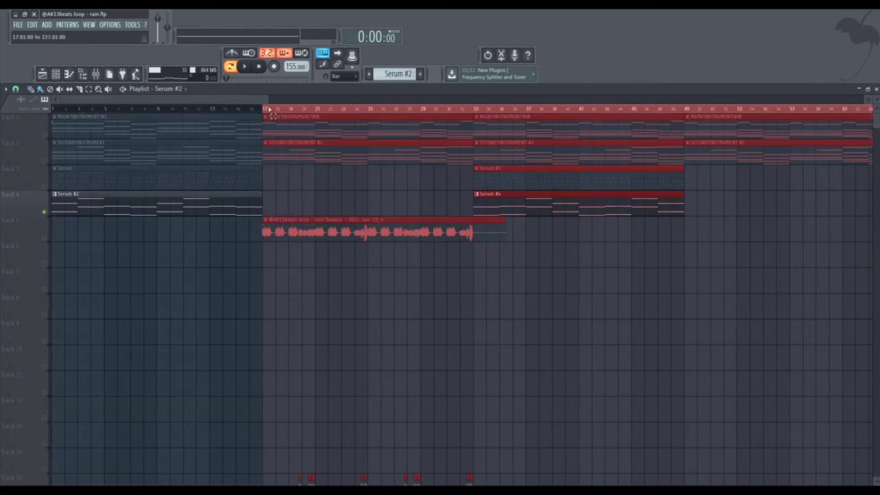
pyautogui.scroll(-1, 265, 108)
pyautogui.hscroll(3, 301, 122)
# Step: Play from bar 17 with track 1 soloed, track 2 unmuted and track 5's rain sample muted
pyautogui.click(136, 109)
pyautogui.rightClick(45, 135)
pyautogui.click(46, 160)
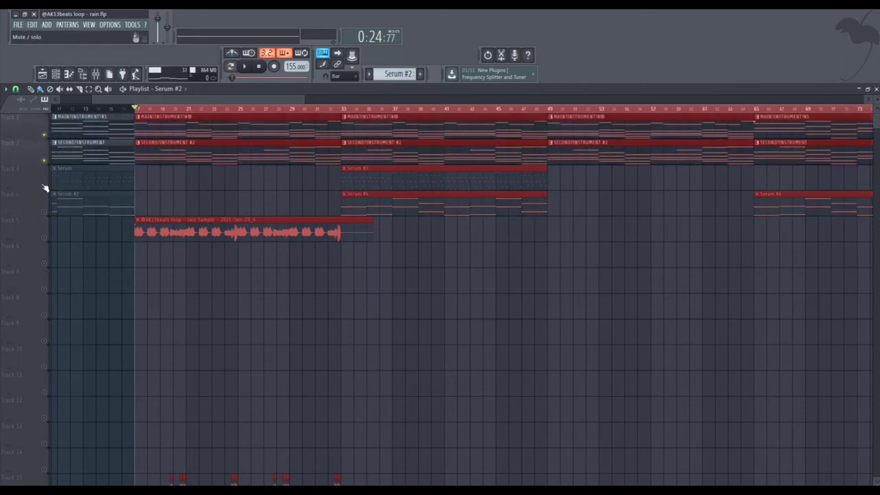
pyautogui.click(45, 237)
pyautogui.press('space')
pyautogui.scroll(-2, 218, 211)
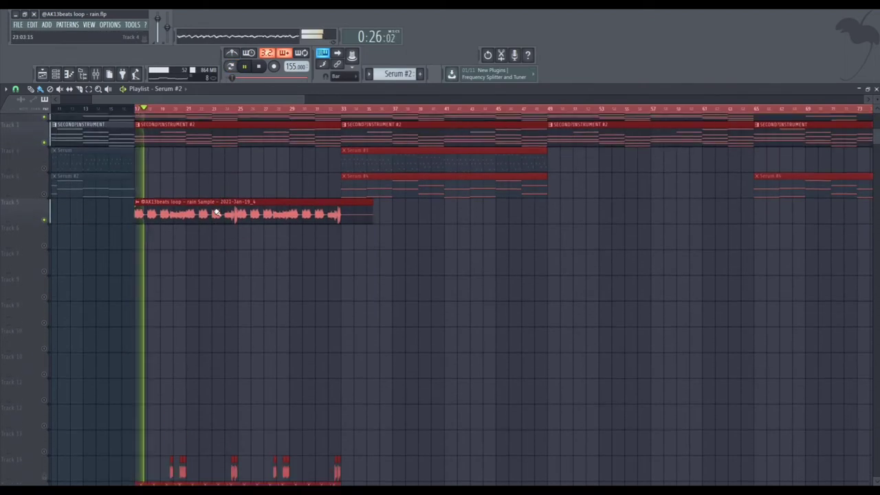
pyautogui.scroll(-5, 217, 211)
pyautogui.scroll(7, 208, 209)
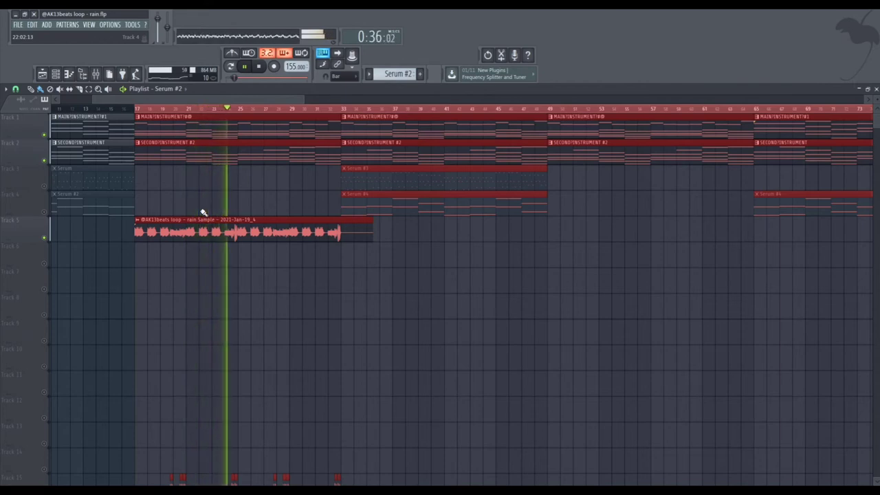
pyautogui.doubleClick(140, 129)
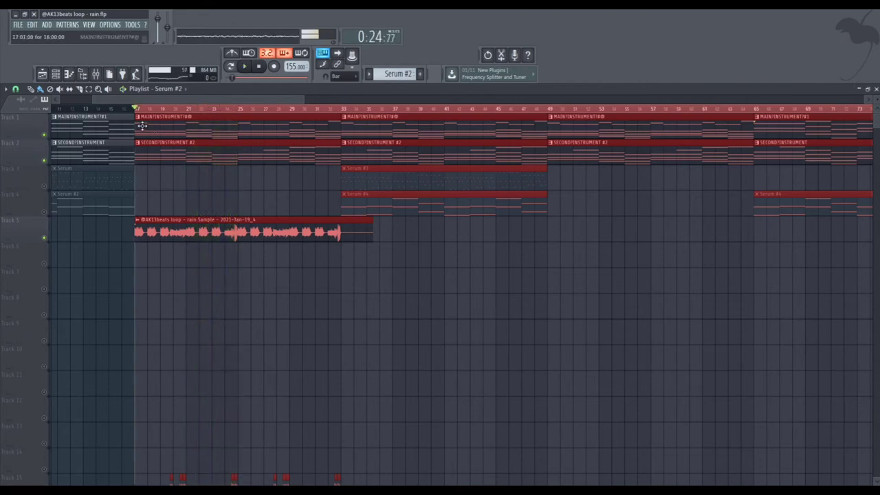
pyautogui.scroll(4, 543, 243)
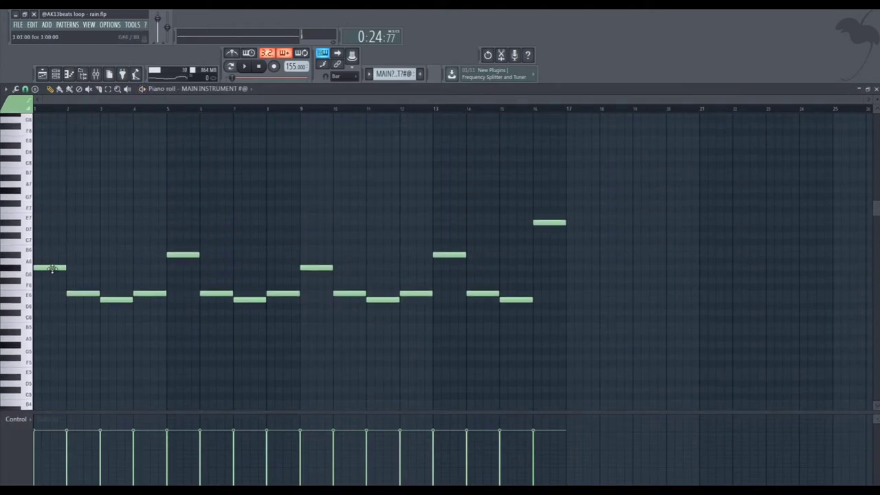
pyautogui.click(142, 89)
pyautogui.scroll(-2, 148, 147)
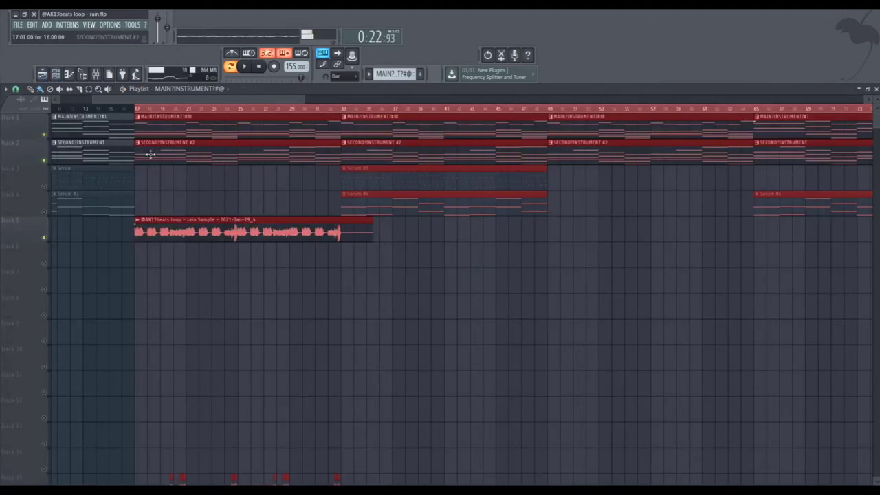
# Step: Open the SECOND INSTRUMENT #2 pattern's notes and play it from bar 5
pyautogui.doubleClick(150, 154)
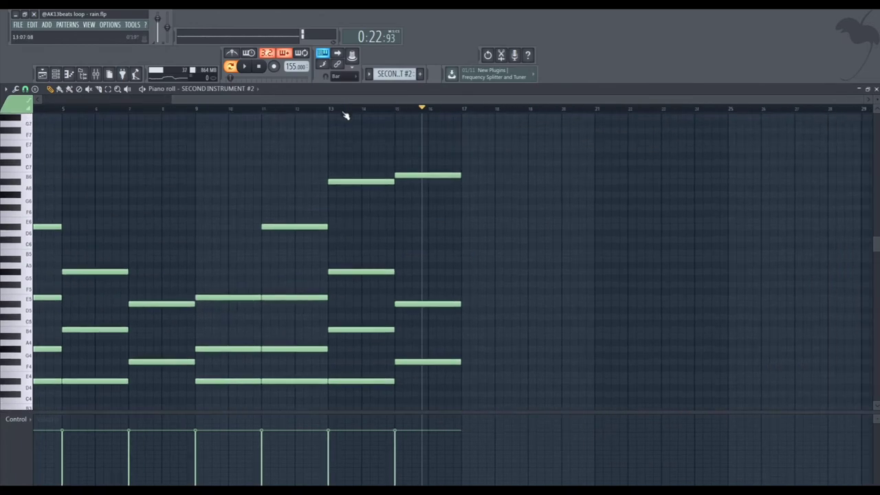
pyautogui.scroll(-3, 357, 197)
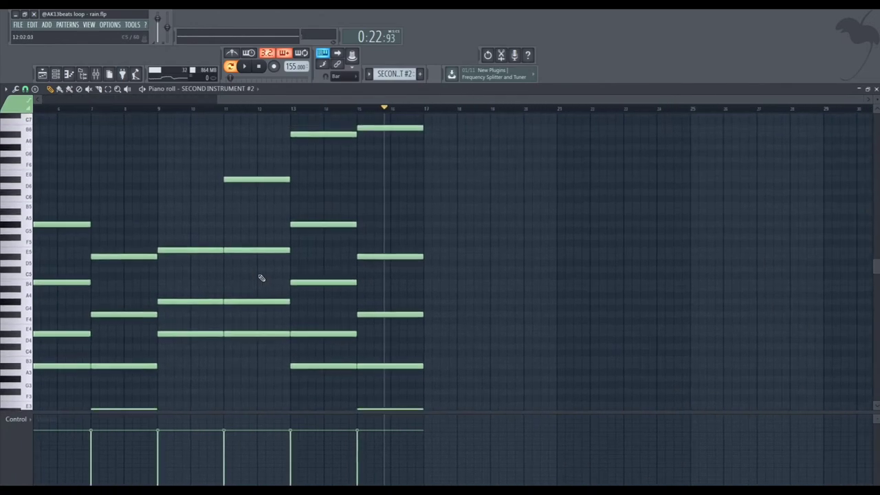
pyautogui.scroll(-1, 370, 286)
pyautogui.hscroll(-4, 379, 280)
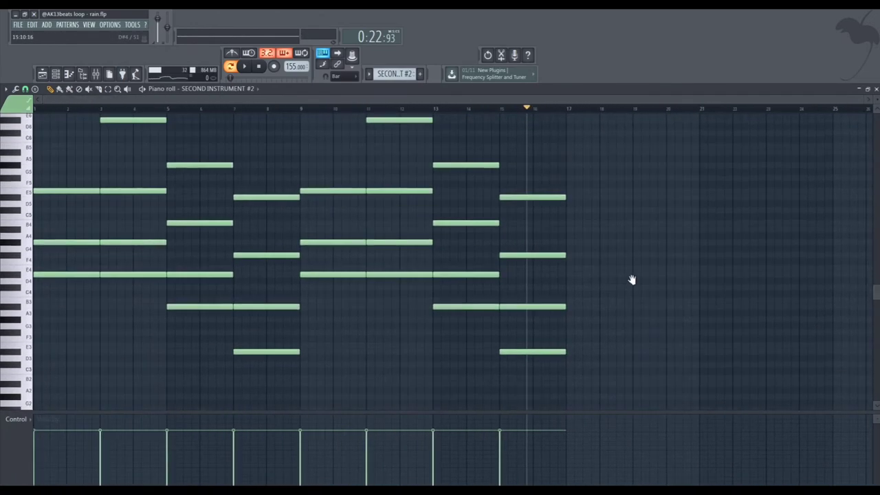
pyautogui.scroll(1, 177, 122)
pyautogui.click(167, 108)
pyautogui.press('space')
pyautogui.scroll(1, 245, 172)
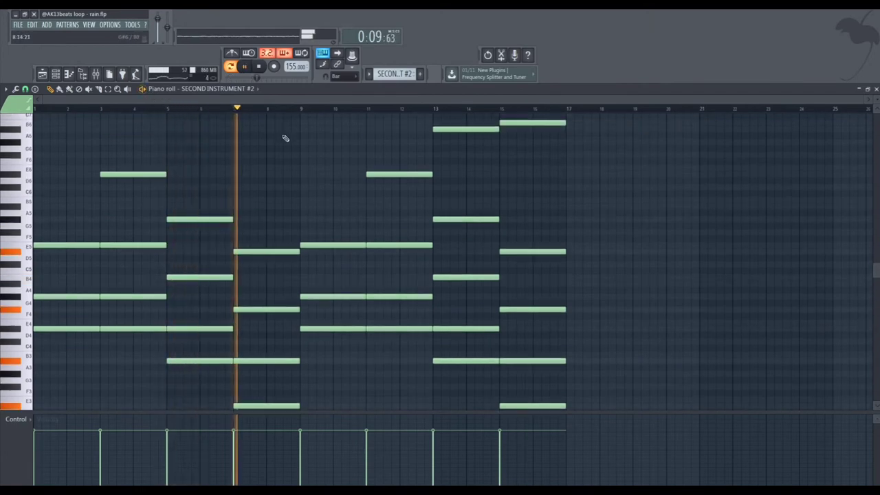
pyautogui.hscroll(3, 313, 207)
pyautogui.scroll(1, 313, 207)
pyautogui.press('space')
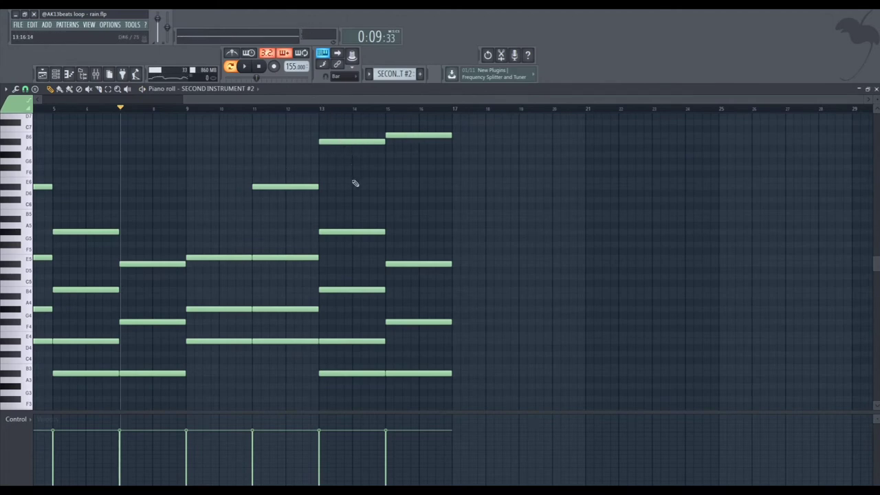
# Step: Play the arpeggio from bar 13, then go back to the playlist
pyautogui.scroll(2, 326, 179)
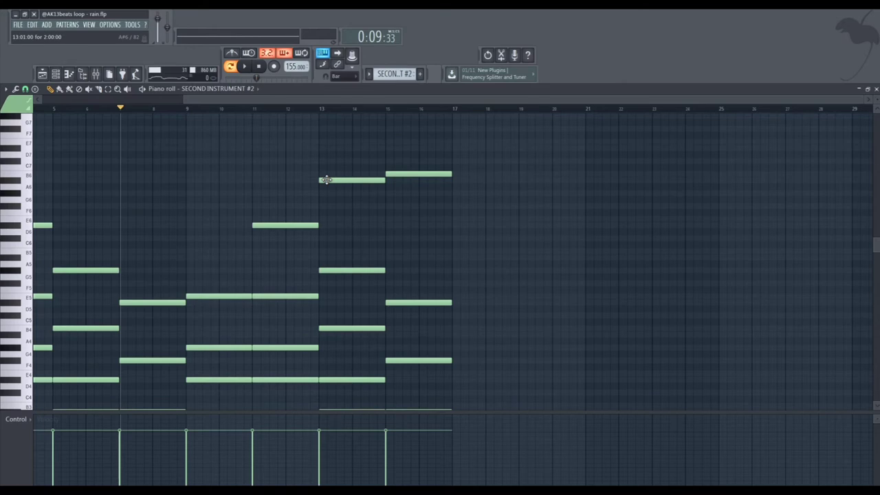
pyautogui.click(320, 109)
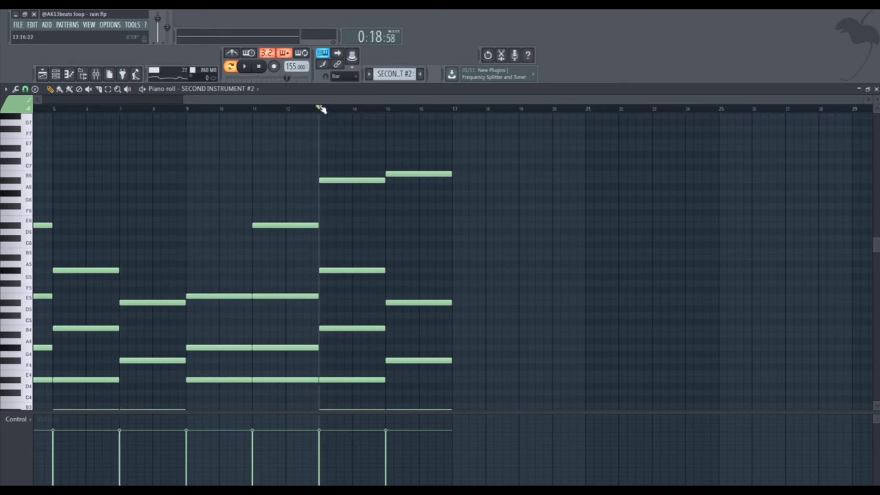
pyautogui.press('space')
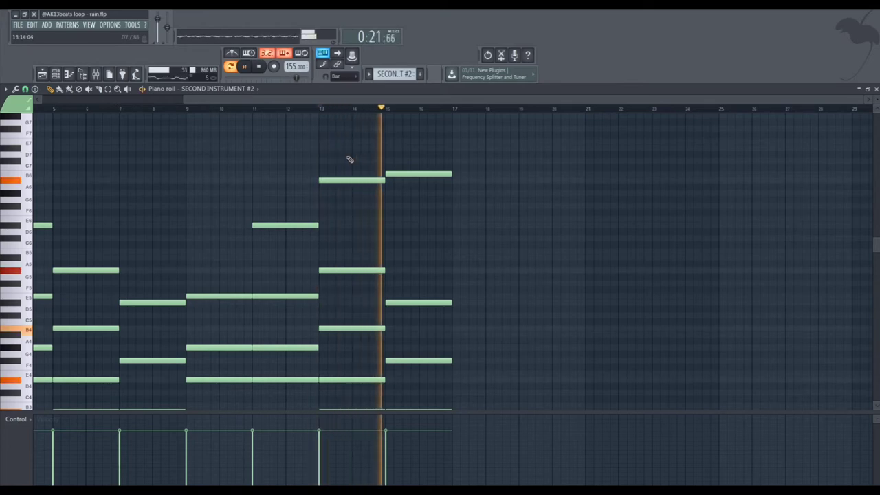
pyautogui.press('space')
pyautogui.click(42, 74)
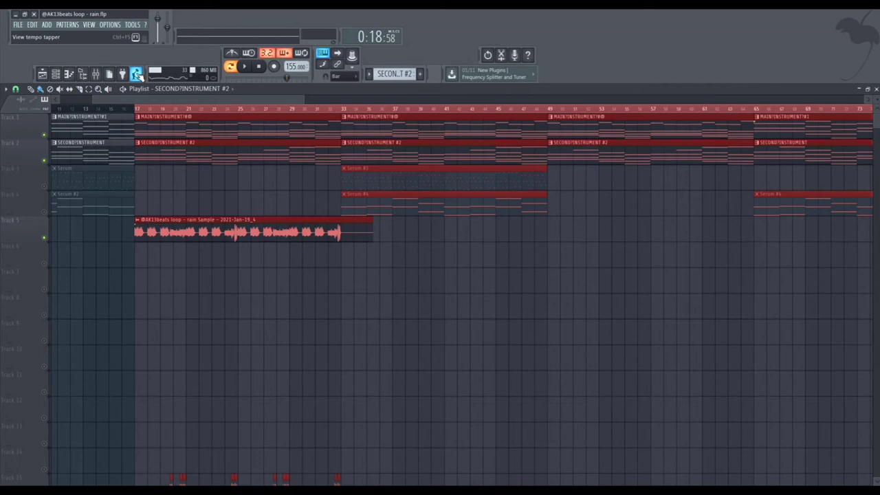
# Step: Solo Track 5's rain Sample clip and play from bar 17, opening and closing its channel settings
pyautogui.moveTo(190, 193); pyautogui.dragTo(353, 188)
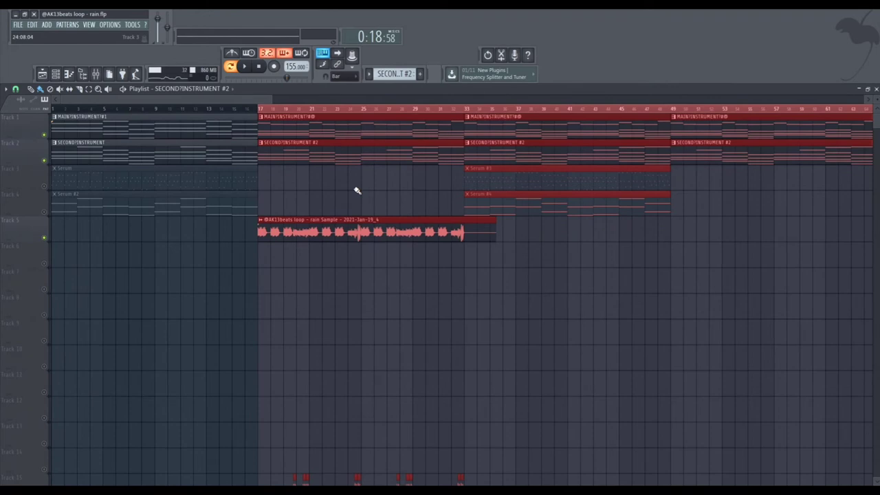
pyautogui.rightClick(45, 239)
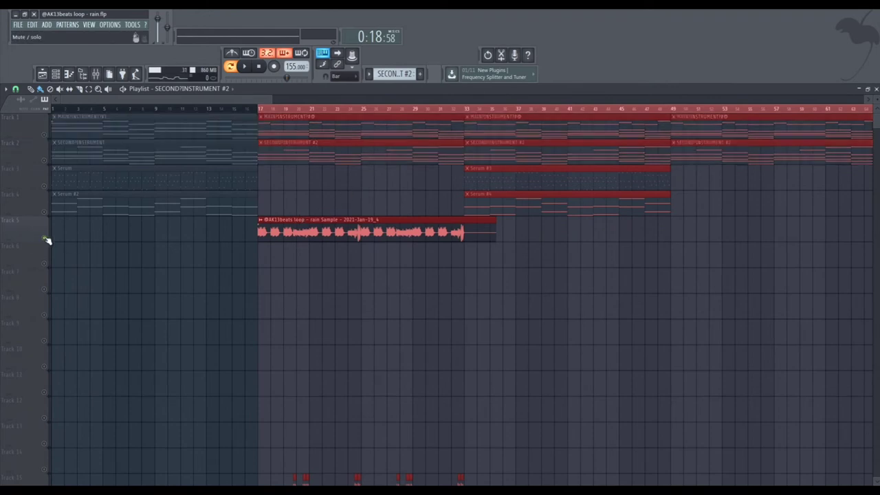
pyautogui.click(257, 110)
pyautogui.press('space')
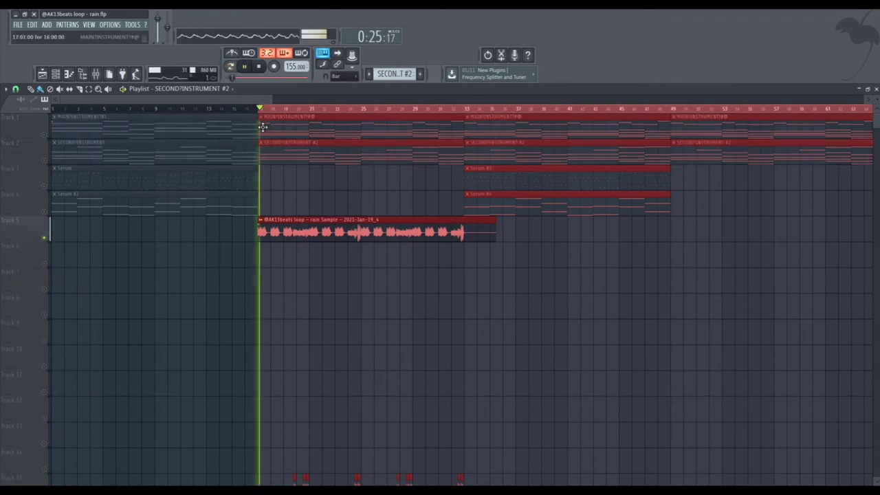
pyautogui.click(311, 226)
pyautogui.click(311, 227)
pyautogui.click(311, 227)
pyautogui.click(310, 227)
# Step: Stop playback and unmute Tracks 18 and 19 further down the playlist
pyautogui.press('space')
pyautogui.scroll(-3, 313, 198)
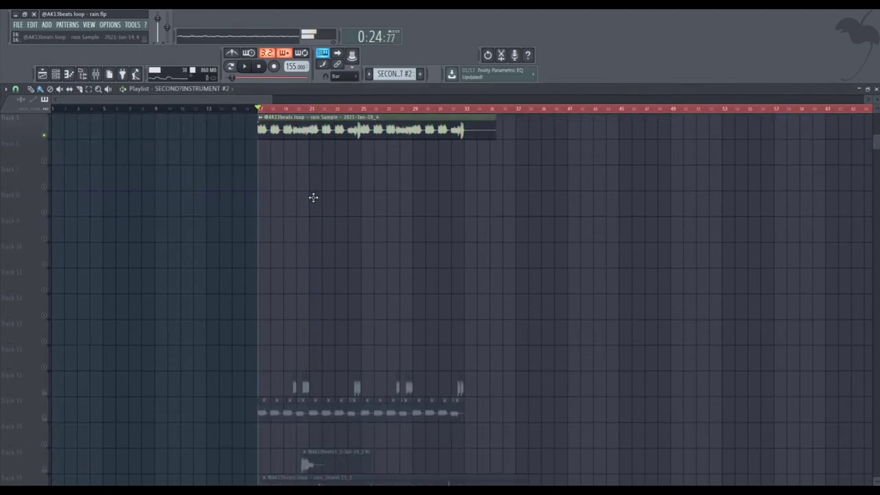
pyautogui.scroll(3, 303, 218)
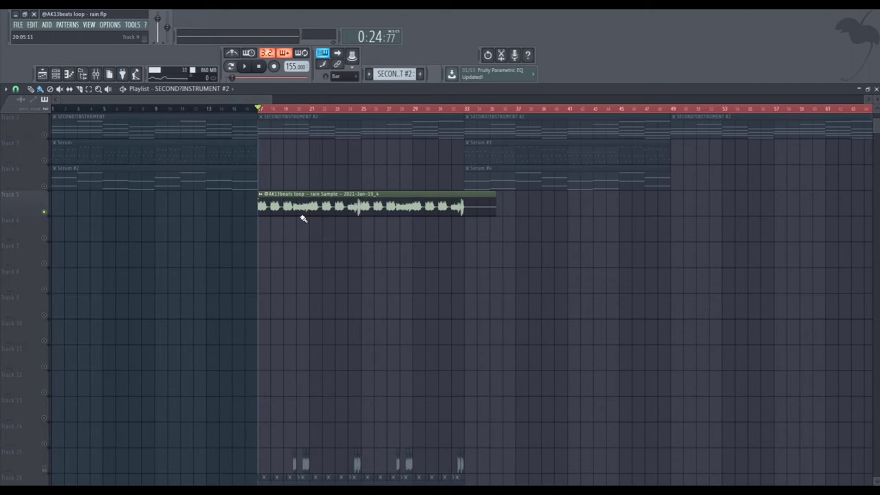
pyautogui.scroll(-8, 310, 243)
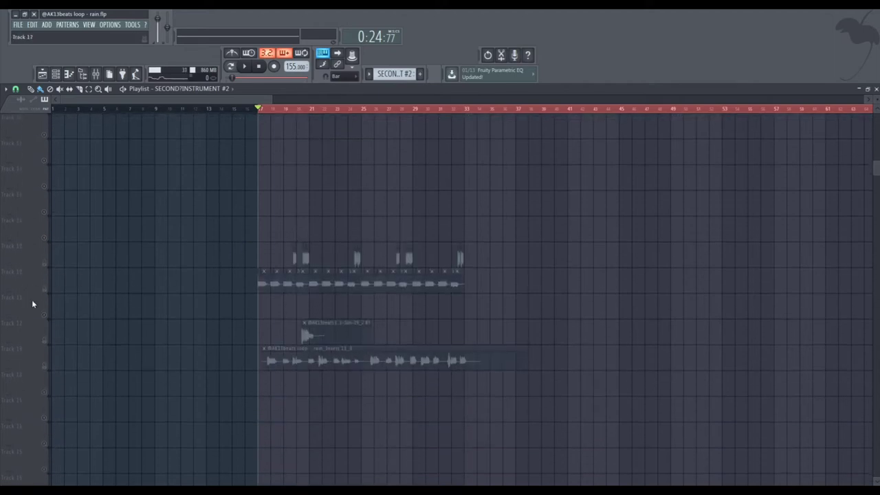
pyautogui.scroll(-2, 45, 312)
pyautogui.click(43, 315)
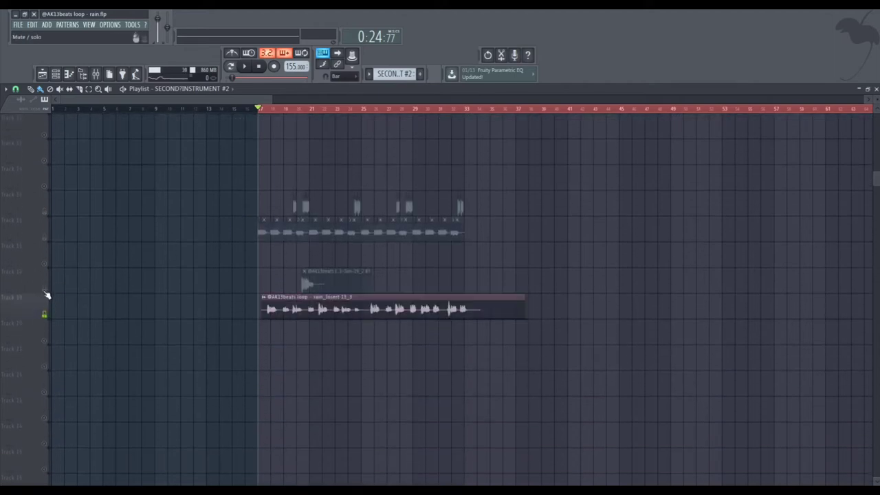
pyautogui.click(44, 289)
pyautogui.scroll(5, 208, 282)
# Step: Inspect the rain_Insert 13_3 and rain Sample #3 clips' sample settings, then play the arrangement
pyautogui.doubleClick(226, 326)
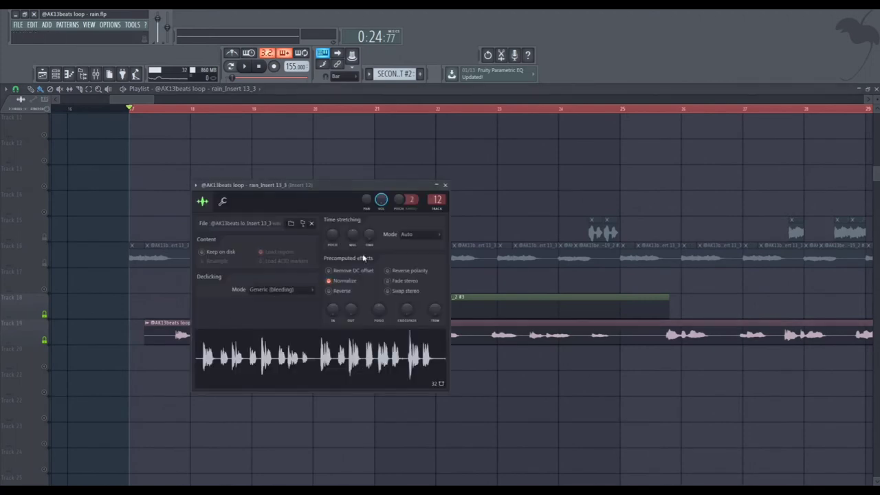
pyautogui.click(445, 185)
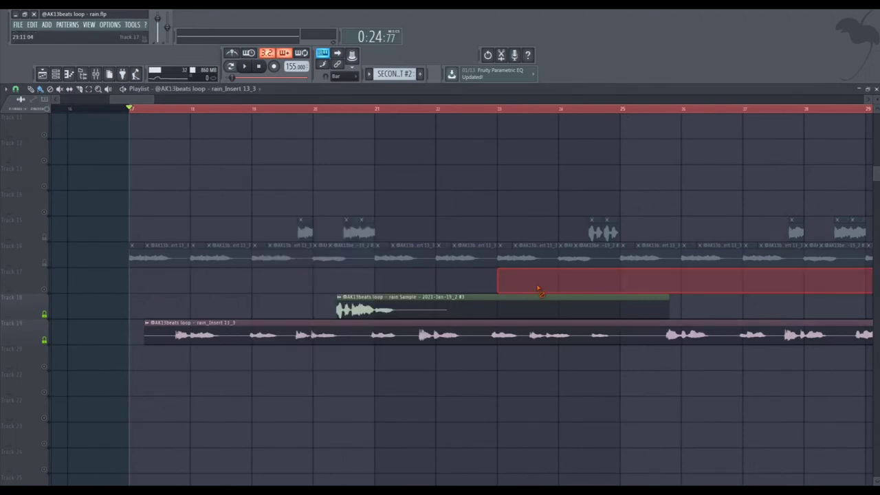
pyautogui.doubleClick(503, 301)
pyautogui.press('Escape')
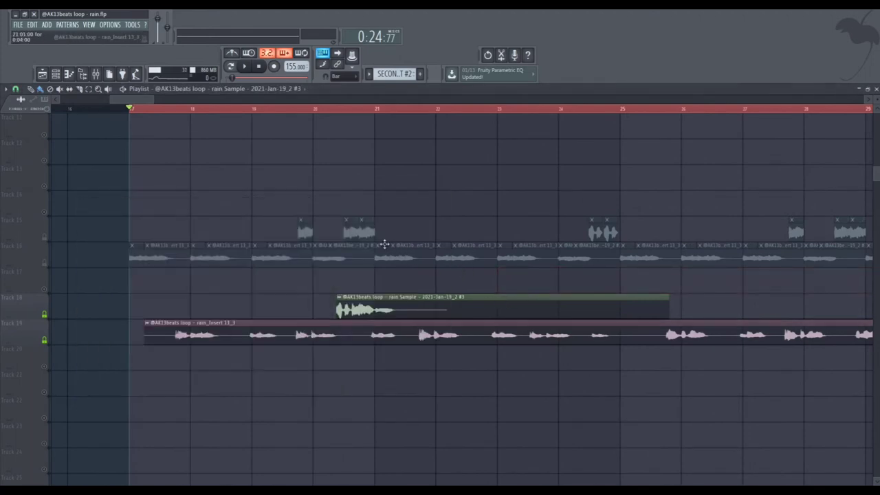
pyautogui.press('space')
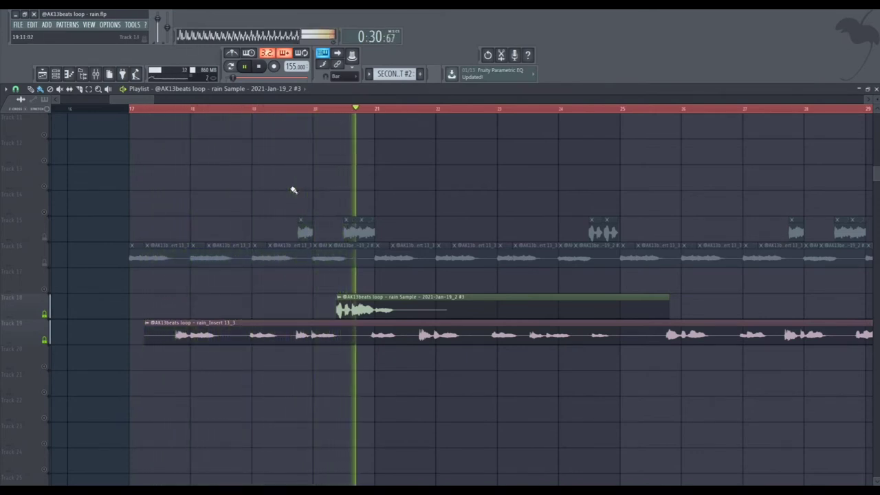
pyautogui.press('space')
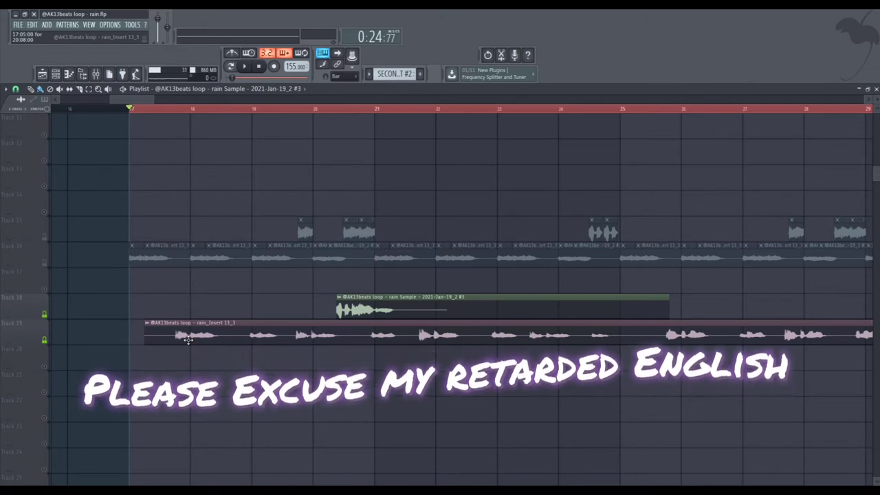
# Step: Unmute the chopped vocal track and mute the rain Sample #3 and rain_Insert 13_3 tracks
pyautogui.scroll(4, 248, 205)
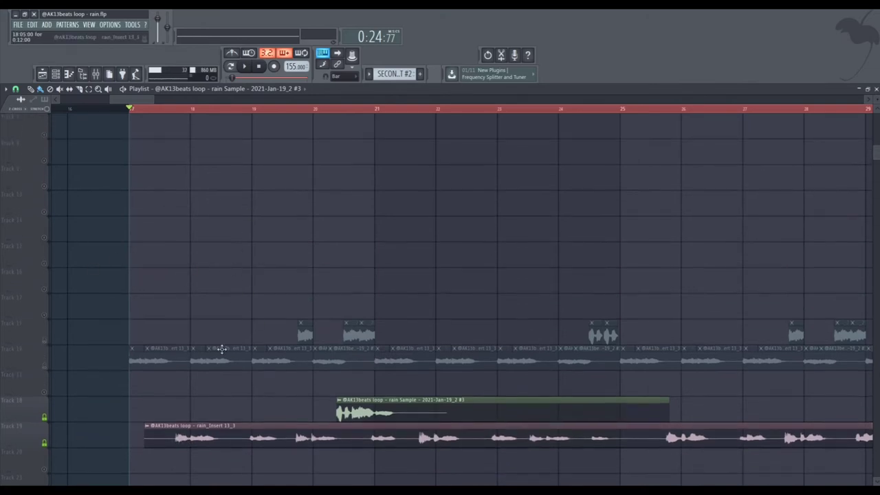
pyautogui.click(46, 369)
pyautogui.click(49, 424)
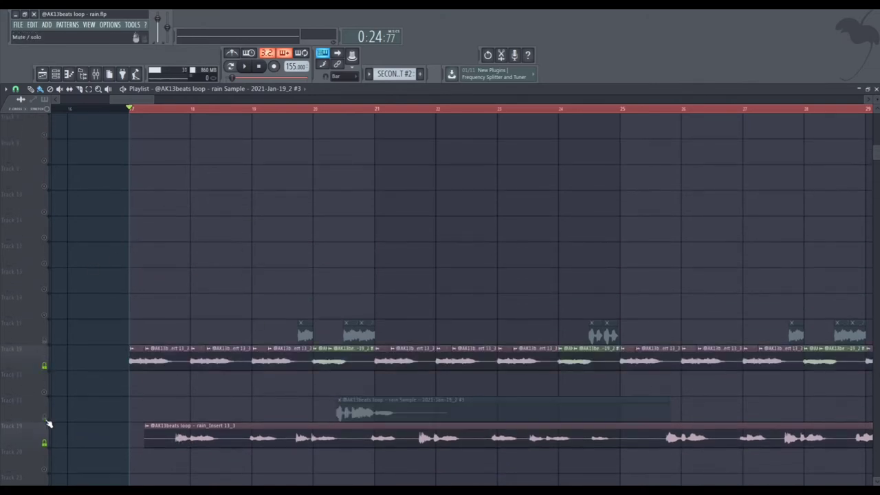
pyautogui.click(50, 441)
# Step: Check the channel settings of a Track 16 clip, the rain Sample clip and another vocal chop
pyautogui.doubleClick(167, 348)
pyautogui.press('Escape')
pyautogui.doubleClick(364, 411)
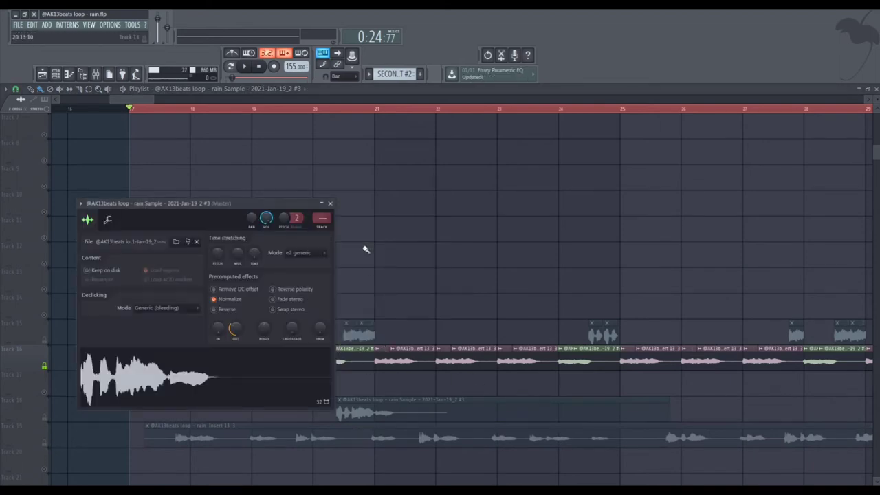
pyautogui.doubleClick(359, 335)
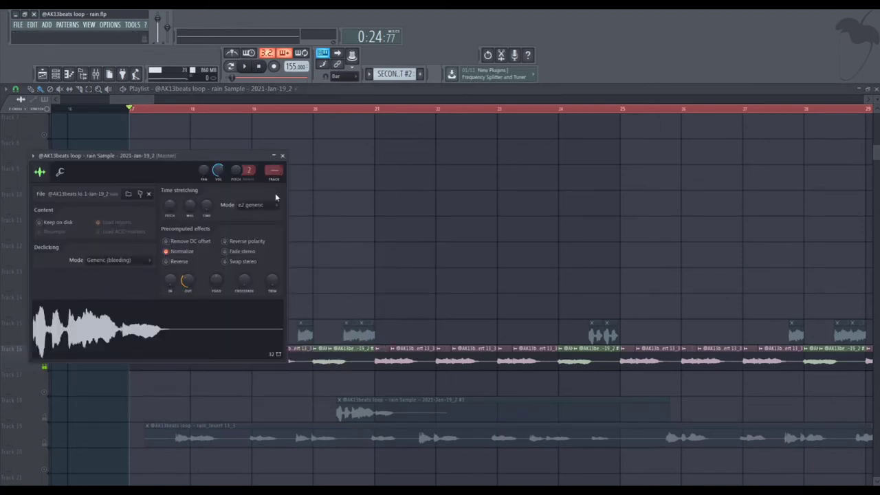
pyautogui.press('Escape')
# Step: Play back the vocal chops, then inspect the small Track 15 clip's channel settings
pyautogui.press('space')
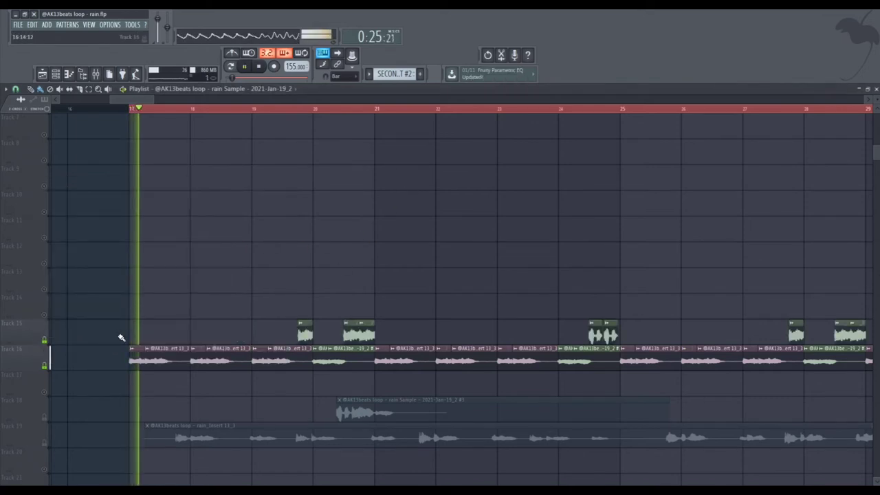
pyautogui.scroll(-1, 138, 309)
pyautogui.hscroll(2, 202, 240)
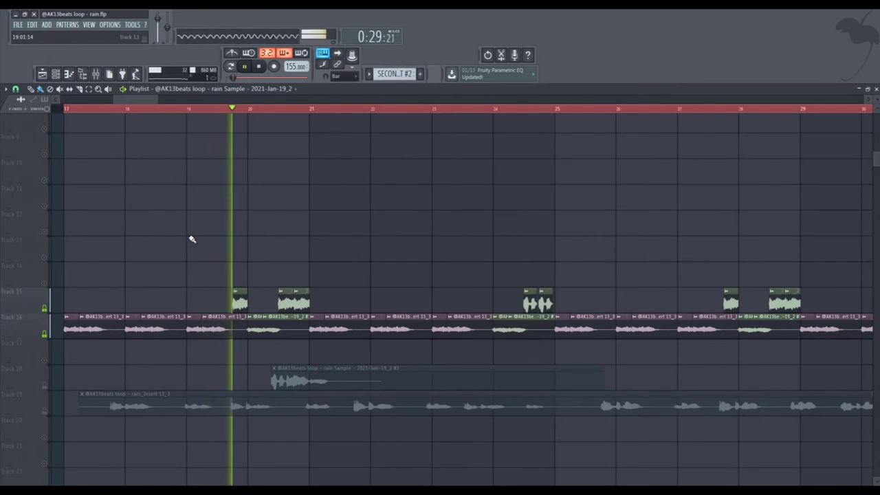
pyautogui.press('space')
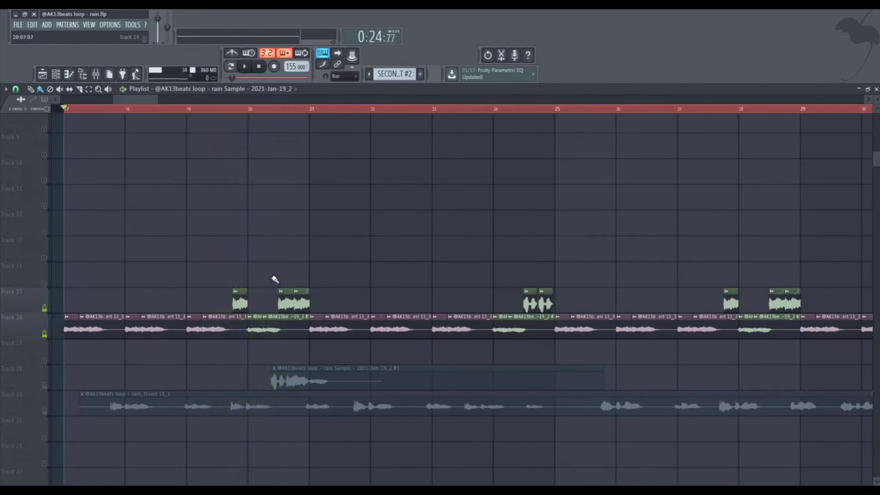
pyautogui.moveTo(247, 267); pyautogui.dragTo(287, 275)
pyautogui.doubleClick(275, 318)
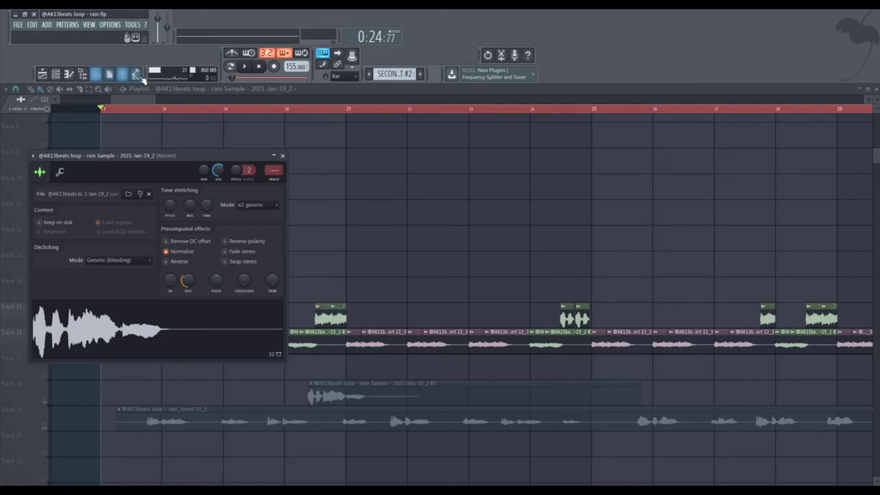
pyautogui.click(365, 188)
pyautogui.scroll(-1, 218, 206)
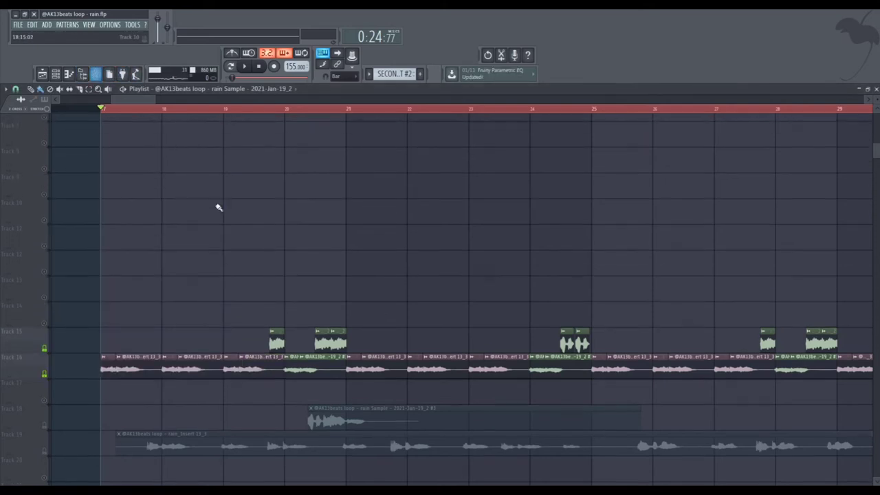
# Step: Load Auto-Tune Pro into the first effect slot of mixer Insert 12
pyautogui.click(93, 69)
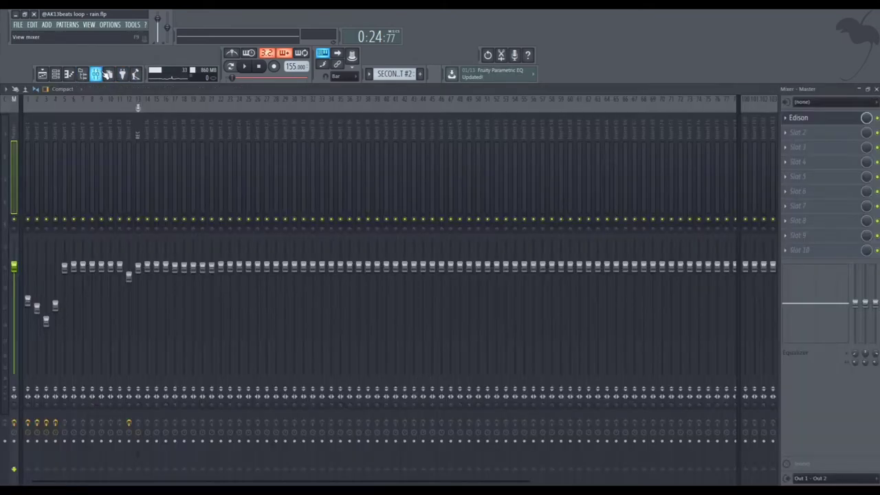
pyautogui.click(131, 162)
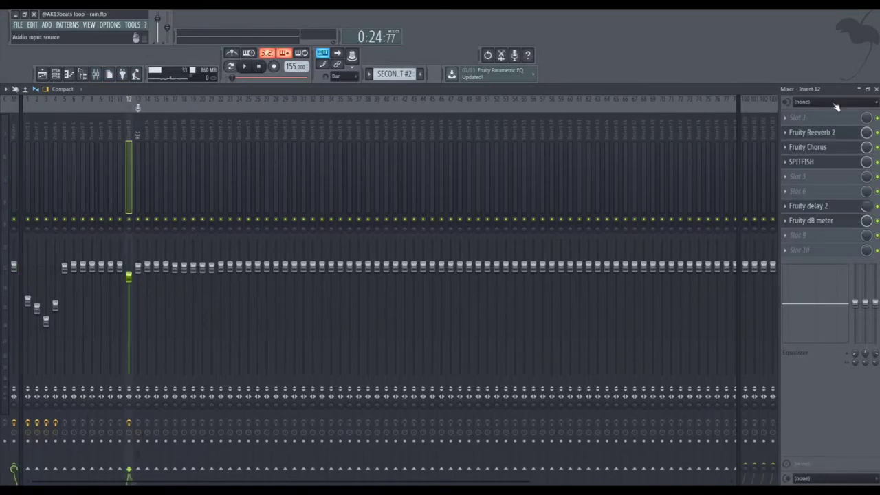
pyautogui.click(829, 116)
pyautogui.click(772, 24)
pyautogui.write('autot')
pyautogui.press('BackSpace')
pyautogui.doubleClick(418, 84)
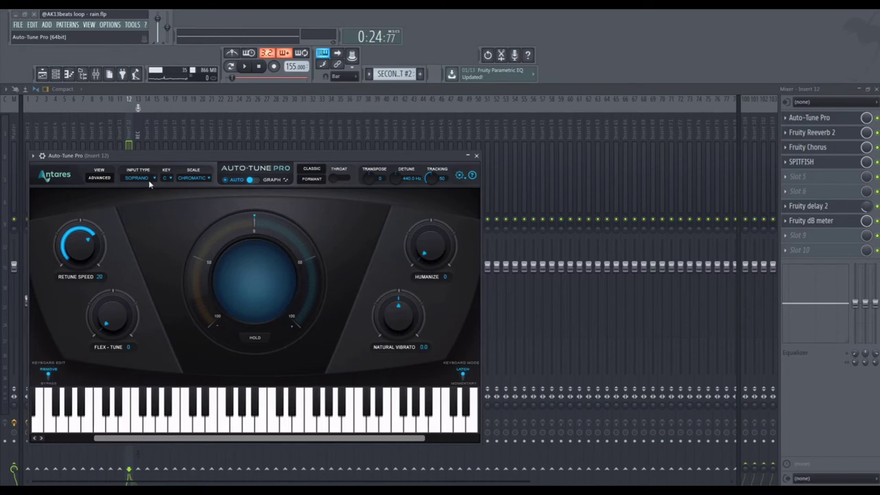
# Step: Set Auto-Tune Pro's key to G# and scale to Minor, then return to the Playlist
pyautogui.click(167, 179)
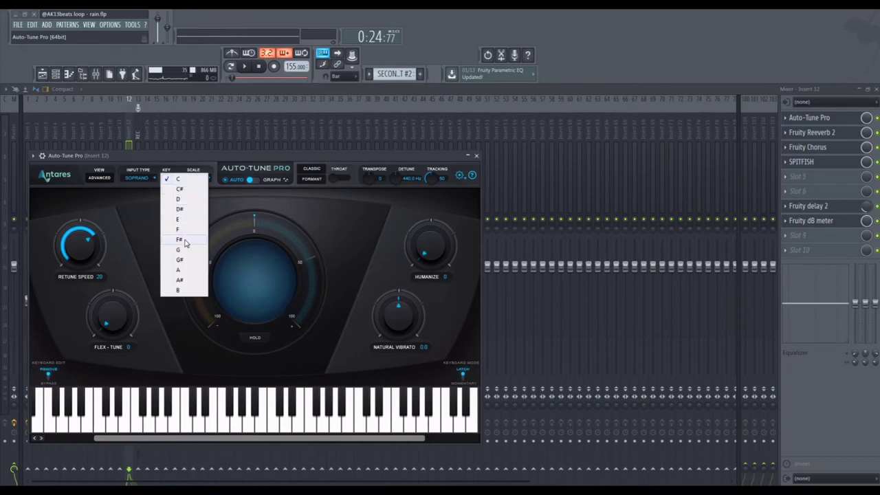
pyautogui.click(186, 262)
pyautogui.click(190, 181)
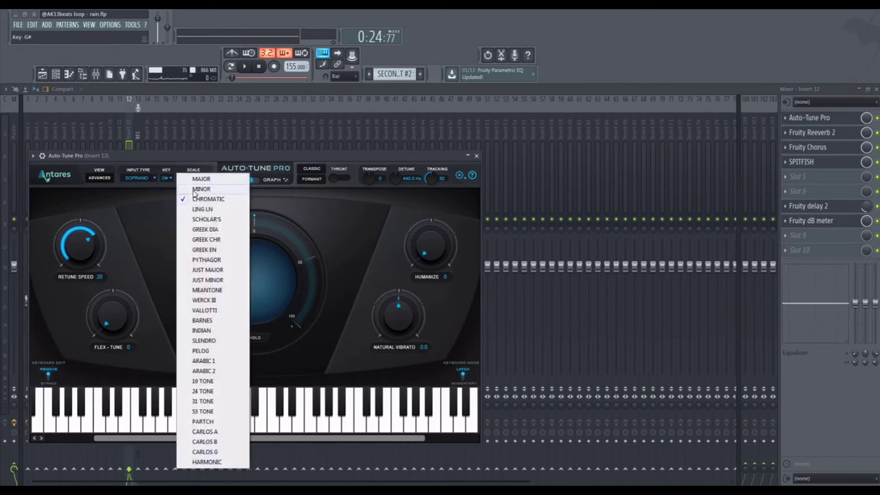
pyautogui.click(195, 190)
pyautogui.click(42, 74)
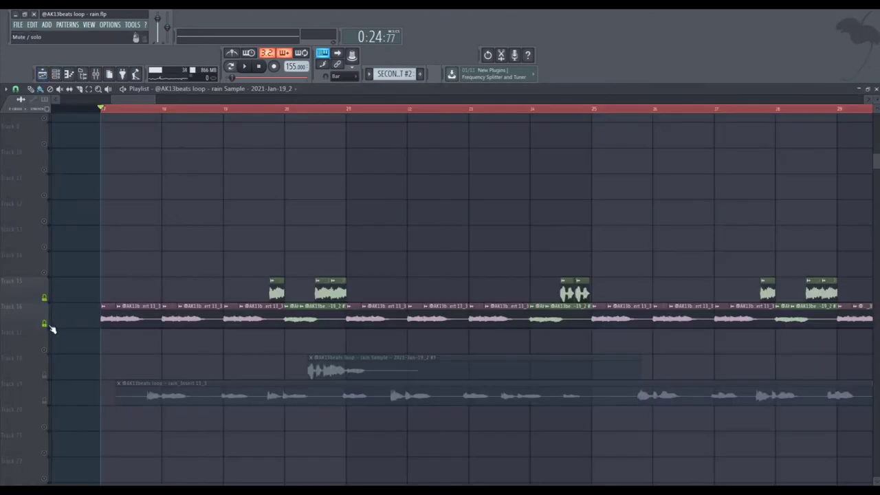
# Step: Mute Track 15 and play the loop, checking both Mixer and Playlist
pyautogui.click(45, 299)
pyautogui.press('space')
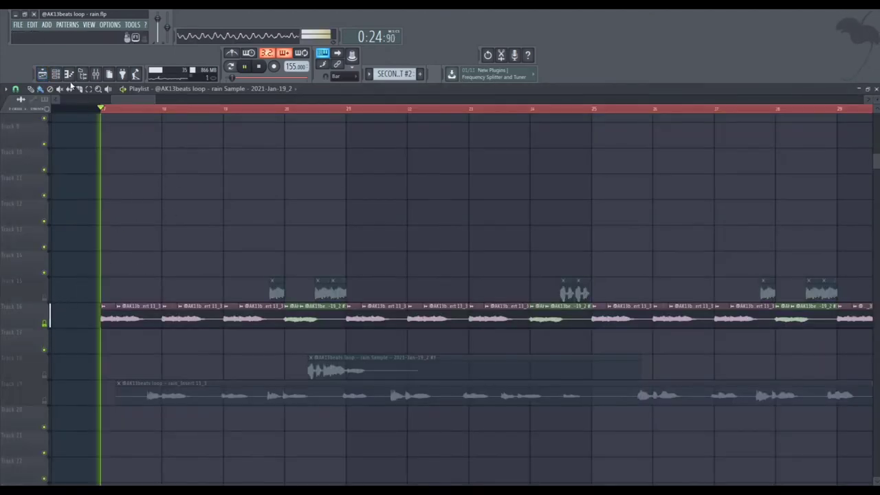
pyautogui.click(95, 73)
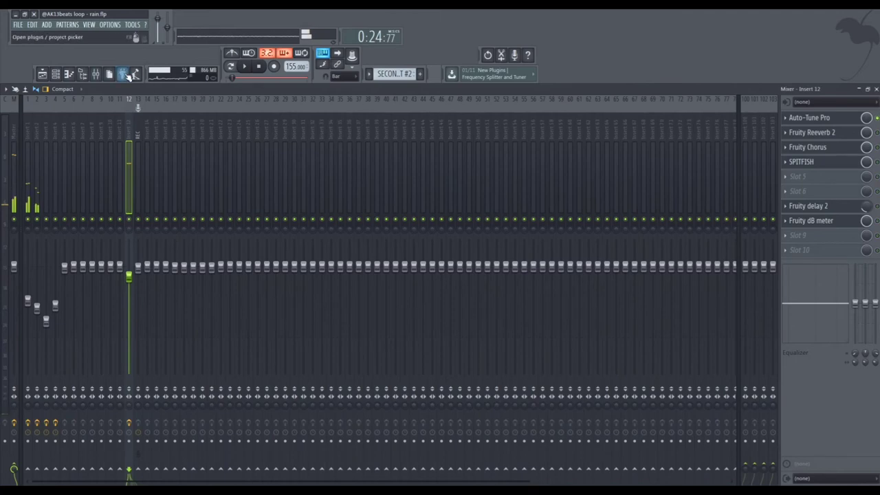
pyautogui.click(42, 73)
pyautogui.scroll(-3, 122, 213)
pyautogui.scroll(4, 122, 213)
pyautogui.scroll(-1, 47, 348)
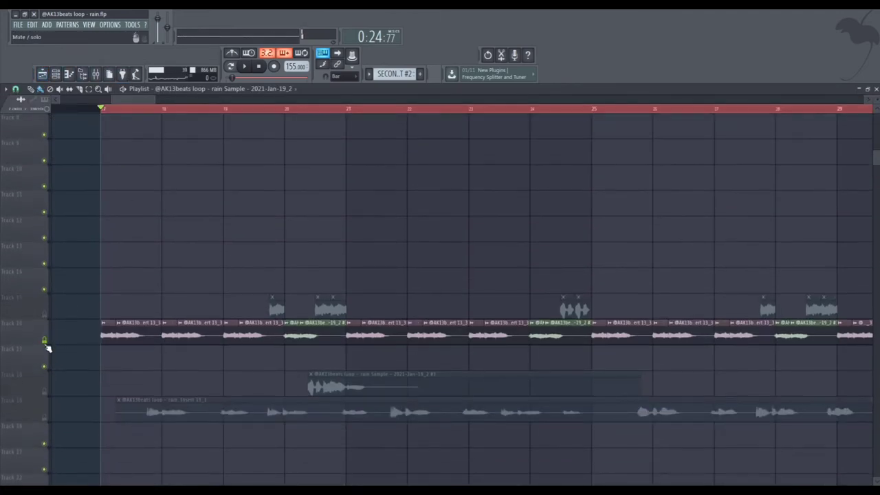
# Step: Check Auto-Tune Pro on Insert 12 and the vocal clip's sample settings, ending in the Mixer
pyautogui.click(96, 73)
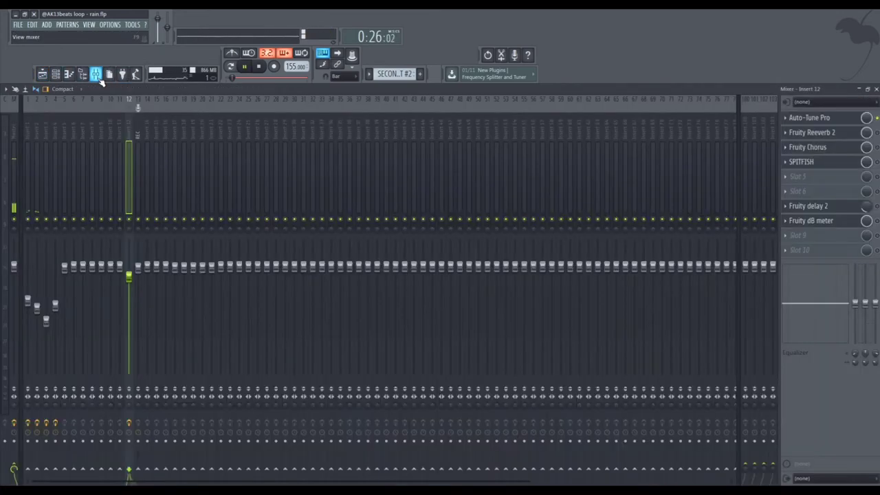
pyautogui.click(801, 118)
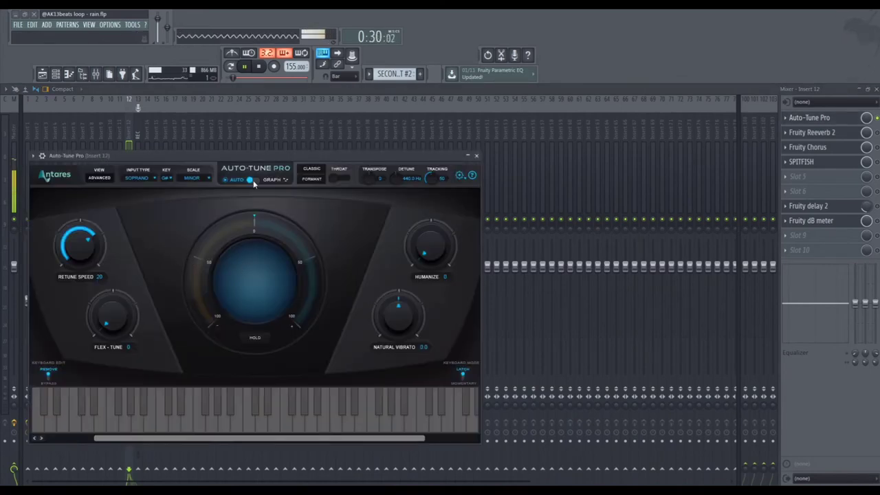
pyautogui.press('F5')
pyautogui.press('space')
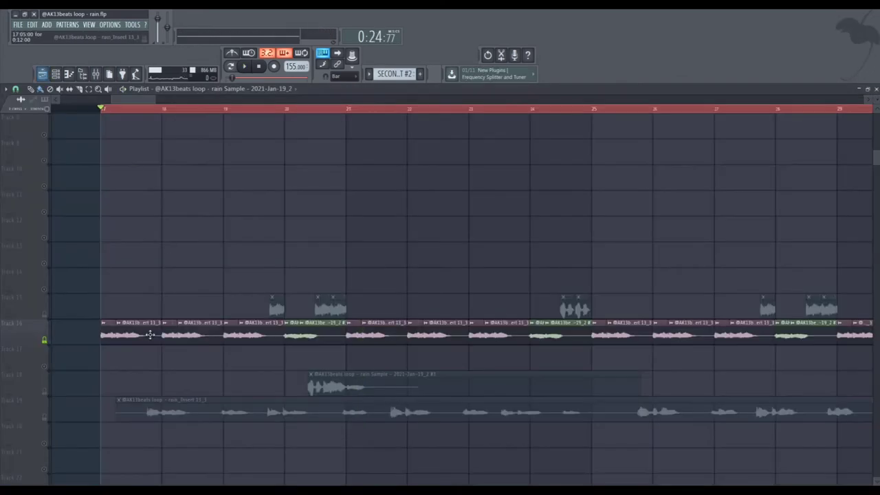
pyautogui.doubleClick(149, 336)
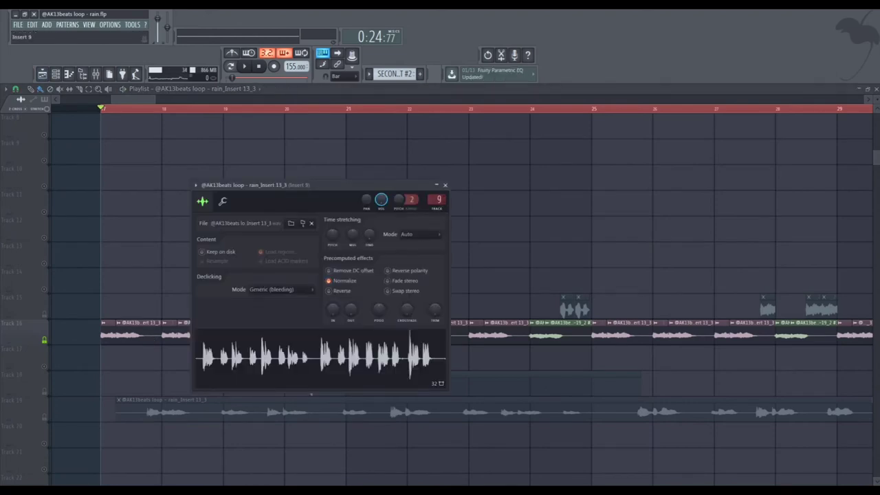
pyautogui.press('F9')
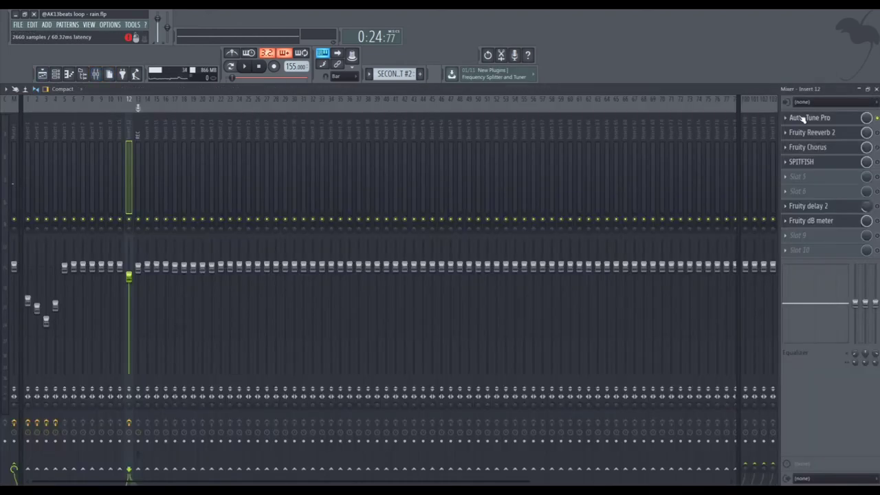
# Step: Open Auto-Tune Pro on Insert 12, audition the loop, and switch Formant on
pyautogui.click(802, 120)
pyautogui.moveTo(236, 154); pyautogui.dragTo(288, 144)
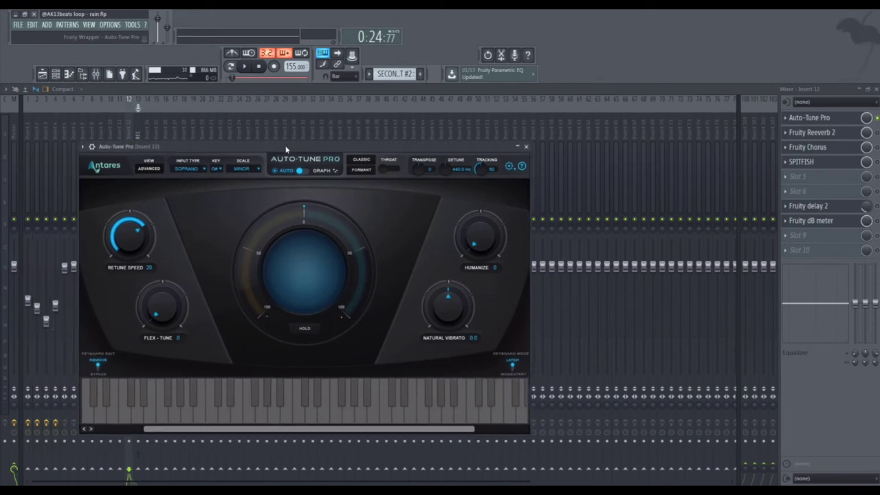
pyautogui.press('space')
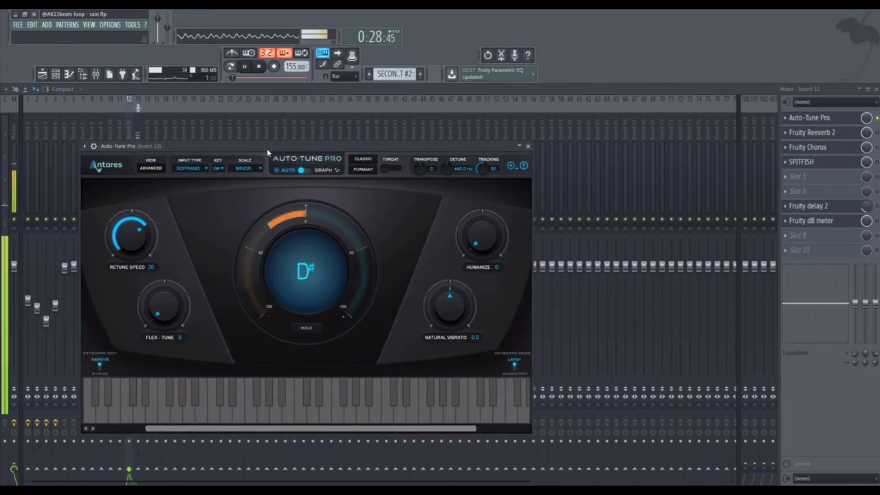
pyautogui.press('space')
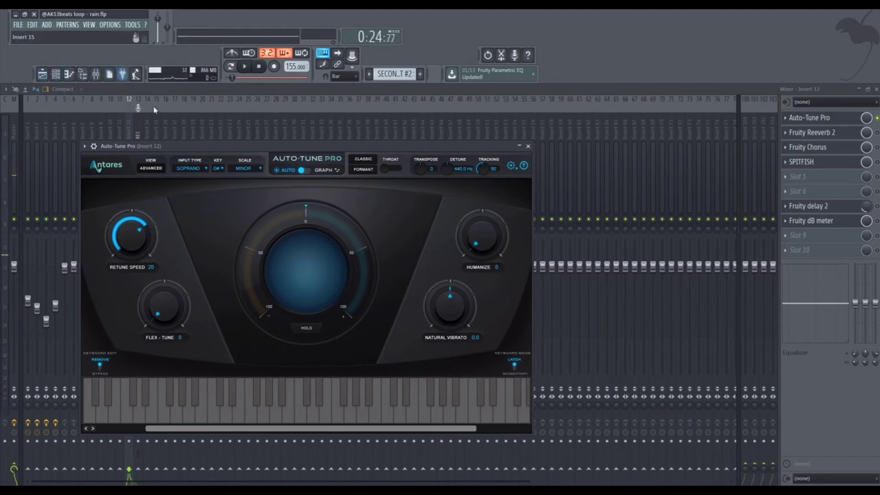
pyautogui.click(365, 172)
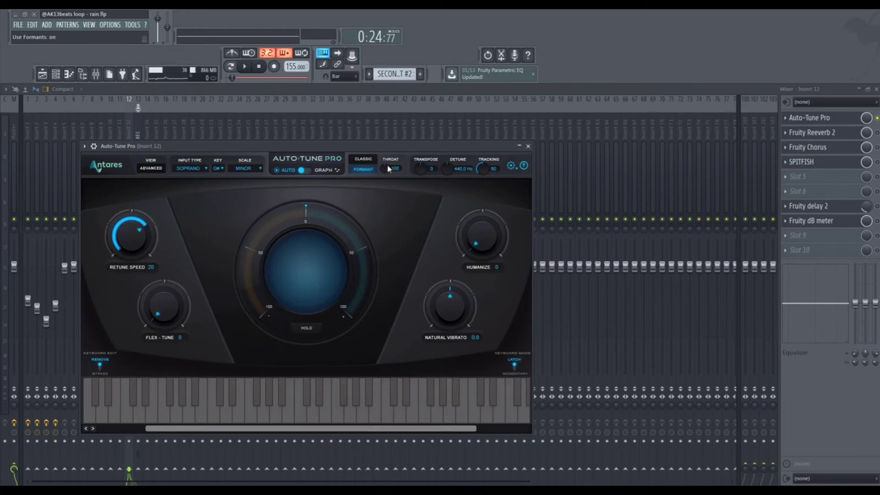
# Step: Audition Throat lengths between 58 and 165 while playing, settling it near 110
pyautogui.moveTo(386, 172); pyautogui.dragTo(385, 177)
pyautogui.press('space')
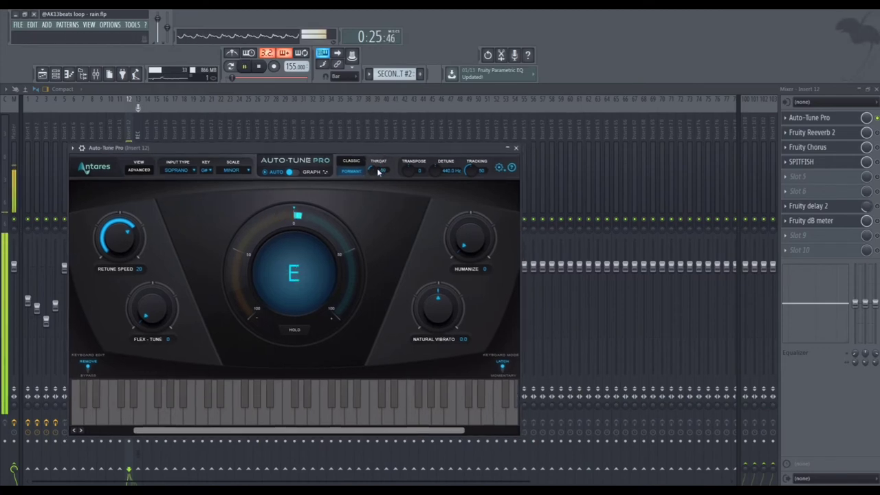
pyautogui.moveTo(378, 172); pyautogui.dragTo(365, 149)
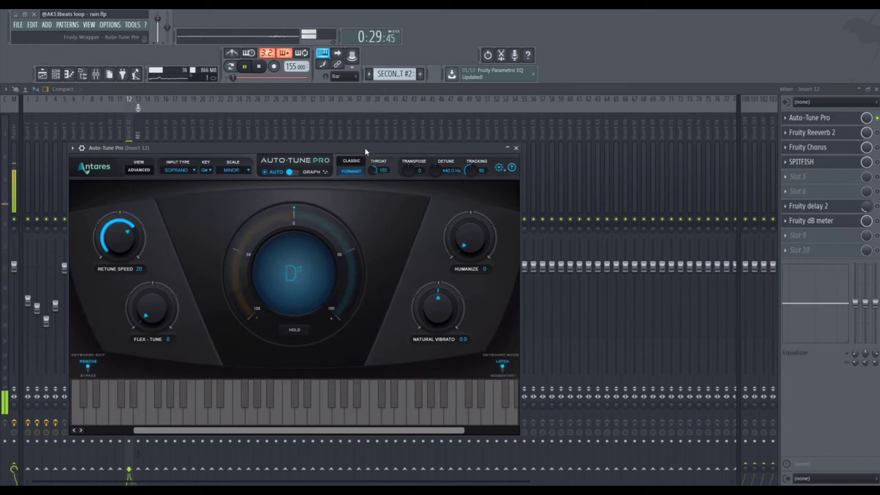
pyautogui.press('space')
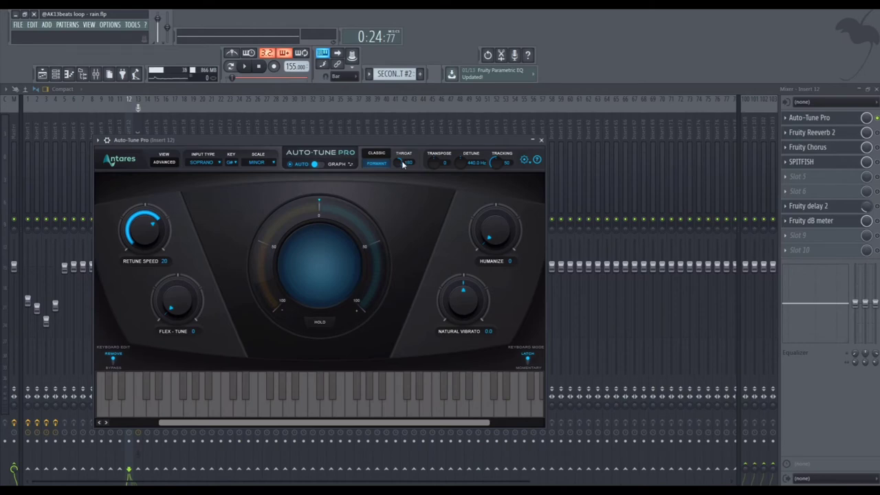
pyautogui.moveTo(403, 164); pyautogui.dragTo(395, 191)
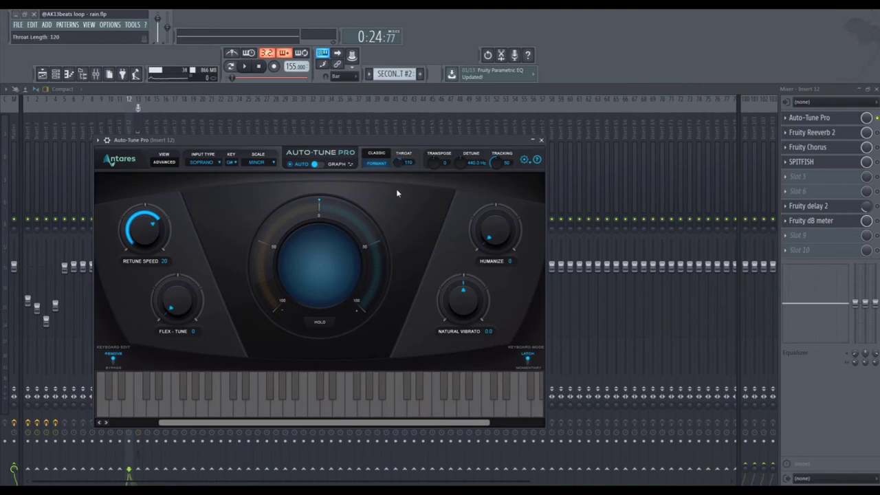
pyautogui.moveTo(396, 196); pyautogui.dragTo(399, 168)
pyautogui.press('space')
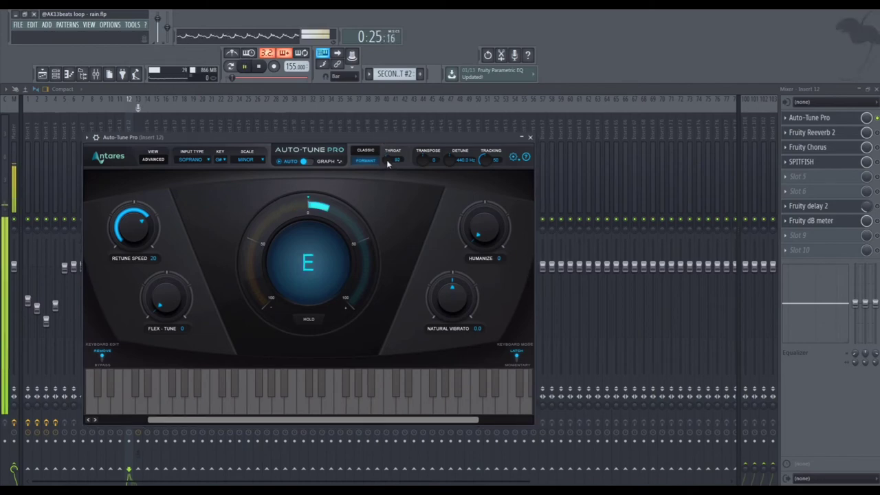
pyautogui.moveTo(391, 195); pyautogui.dragTo(396, 125)
pyautogui.press('space')
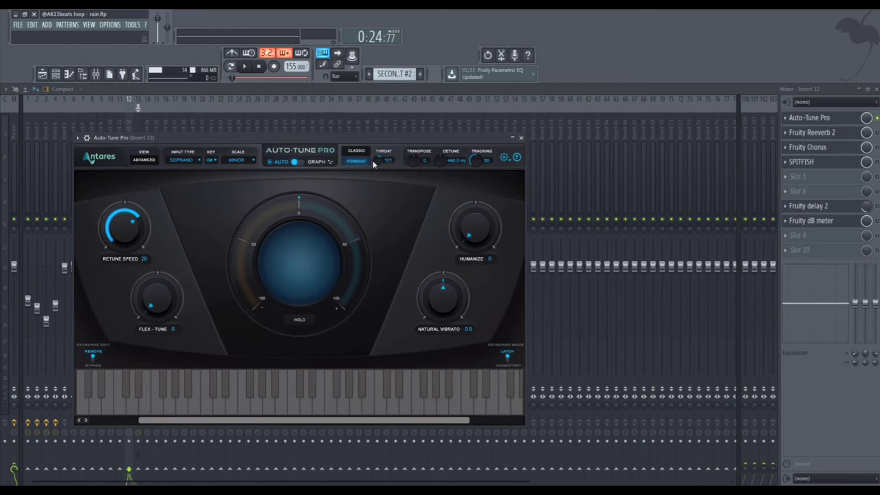
pyautogui.moveTo(374, 163); pyautogui.dragTo(376, 177)
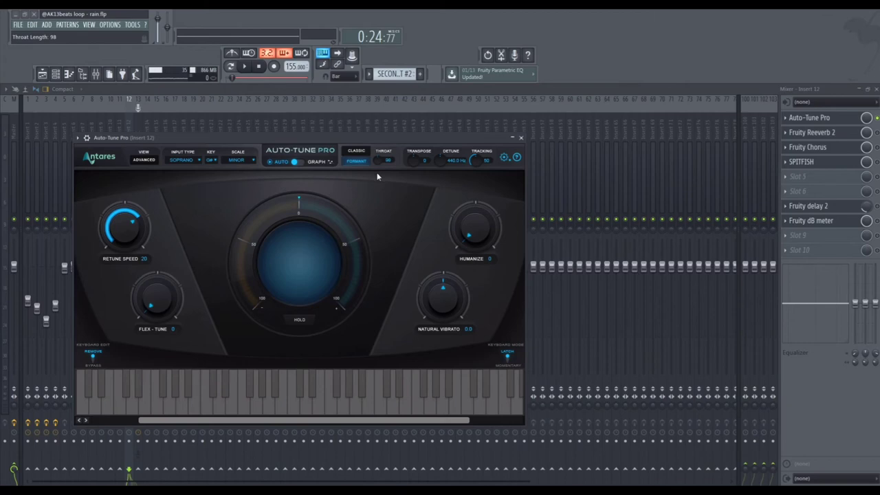
# Step: Remove Auto-Tune Pro from Insert 12's first effect slot and review the Playlist
pyautogui.click(786, 121)
pyautogui.click(788, 135)
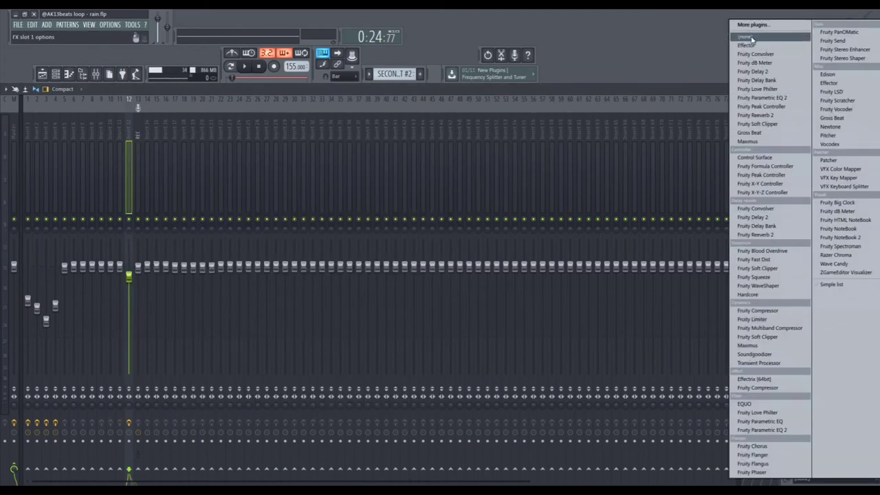
pyautogui.click(756, 35)
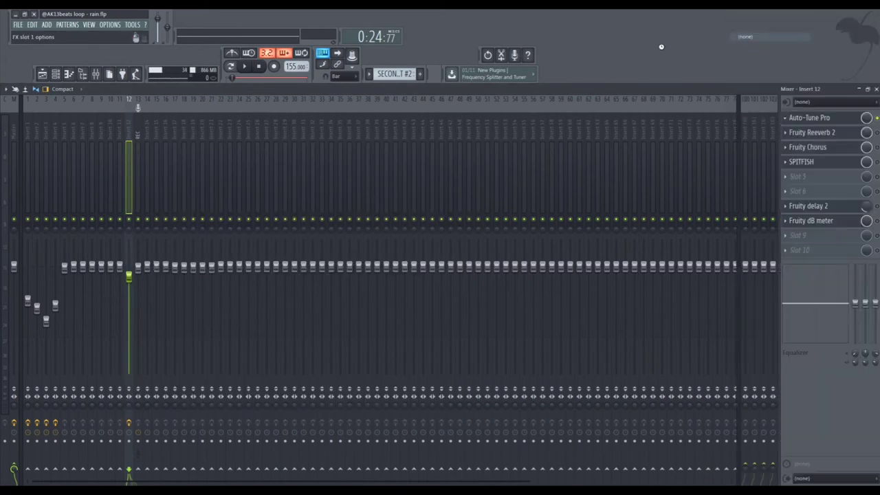
pyautogui.click(42, 74)
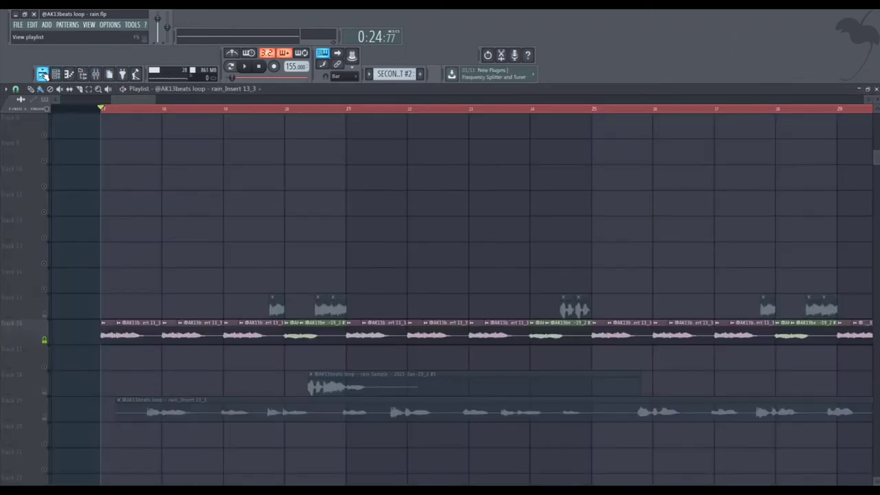
pyautogui.scroll(5, 227, 165)
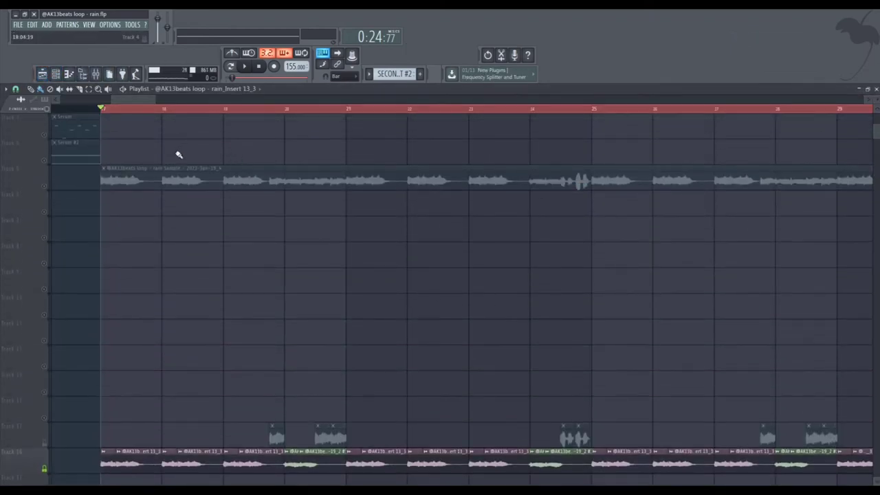
pyautogui.scroll(-3, 179, 155)
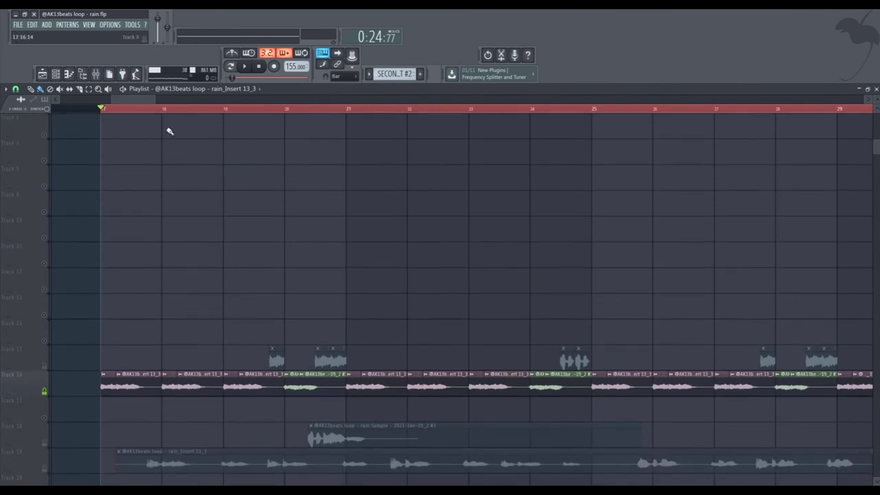
pyautogui.click(96, 74)
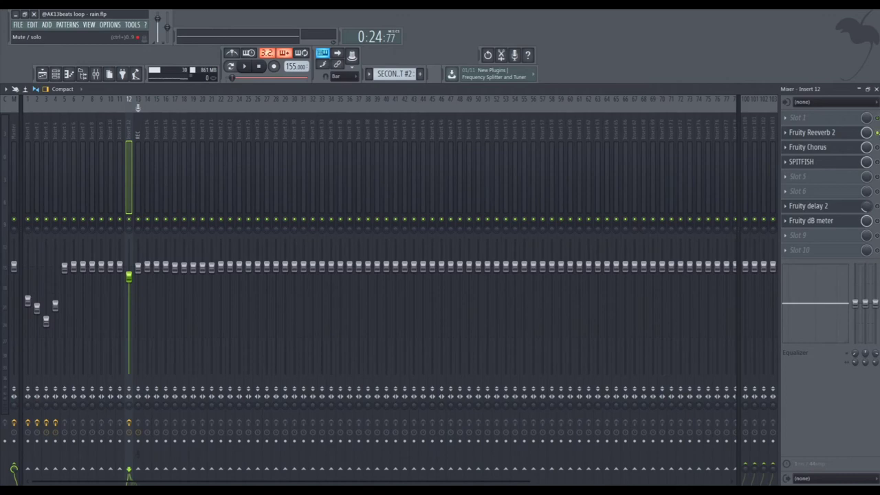
# Step: Review the arrangement, then audition Fruity Reeverb 2 on insert 12
pyautogui.click(42, 74)
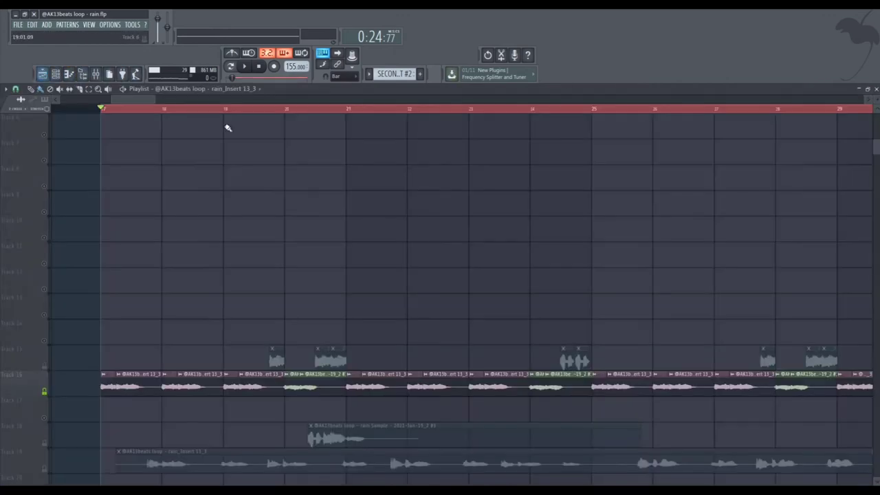
pyautogui.scroll(-3, 229, 155)
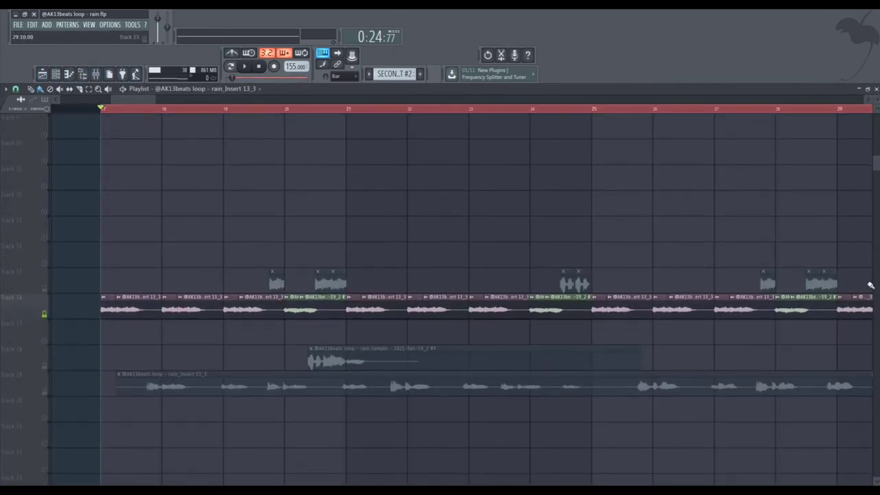
pyautogui.scroll(8, 471, 222)
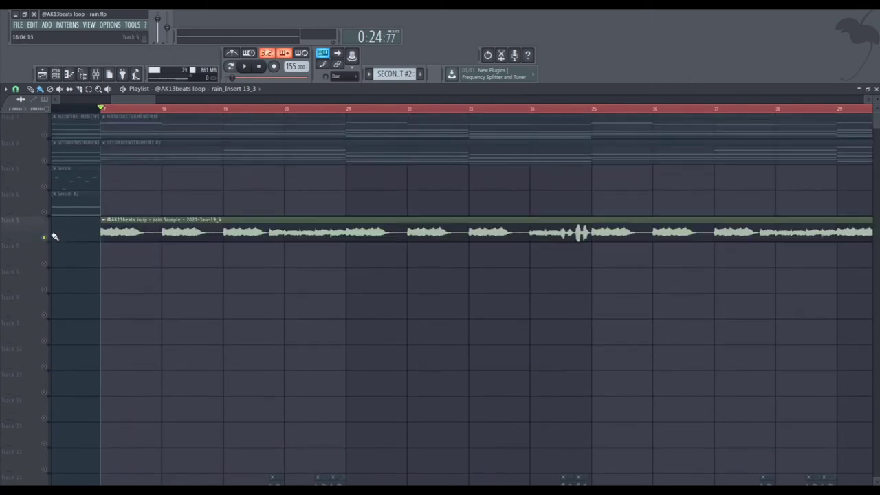
pyautogui.scroll(-4, 76, 241)
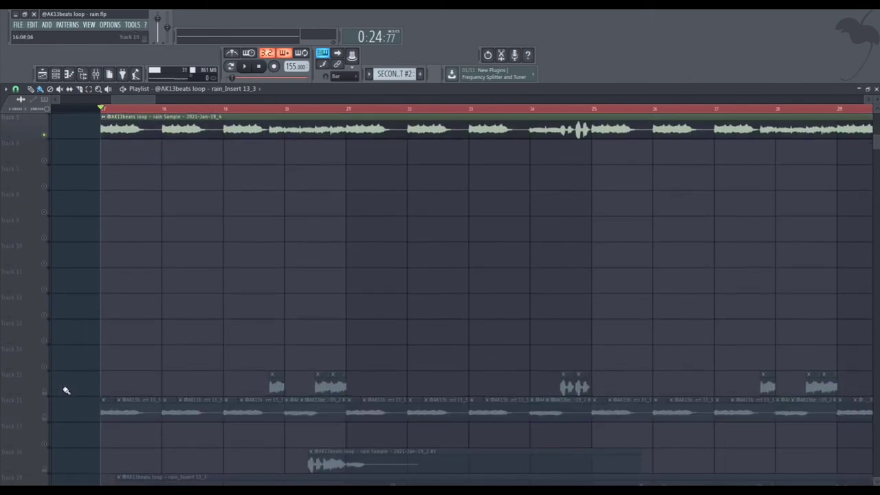
pyautogui.scroll(4, 87, 361)
pyautogui.click(96, 74)
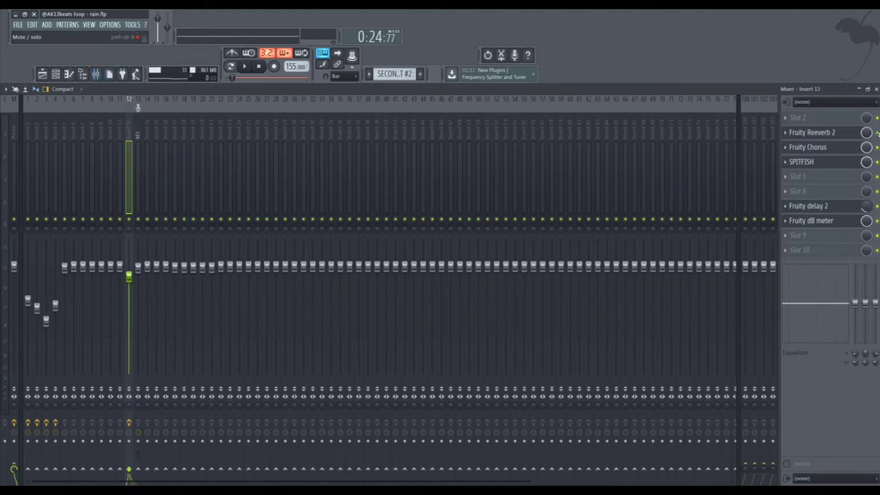
pyautogui.click(830, 134)
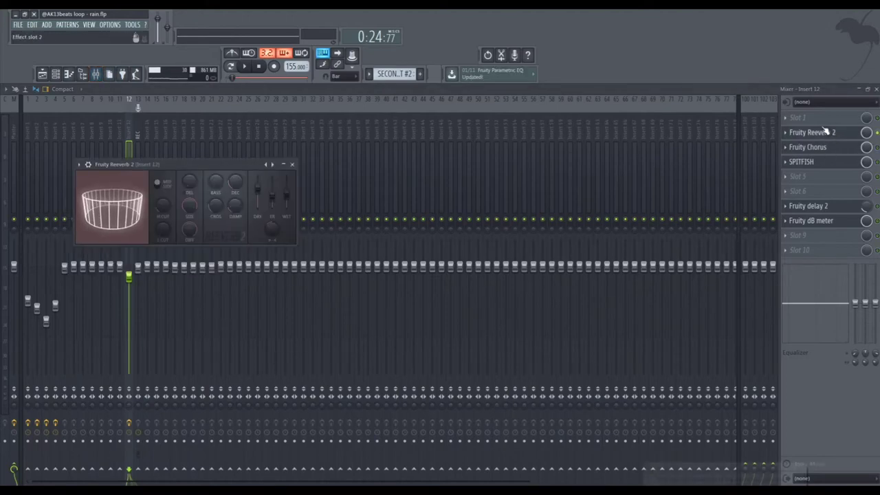
pyautogui.press('space')
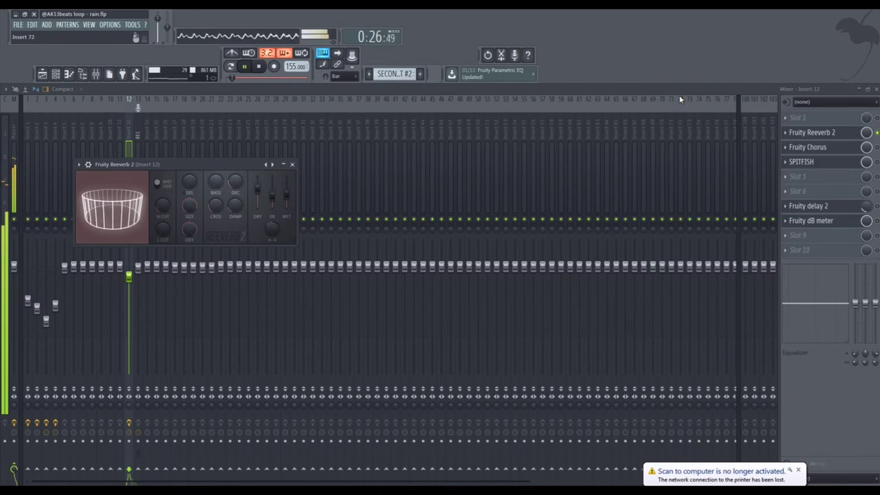
pyautogui.press('space')
# Step: Pitch the rain sample up by 500 cents in its channel settings
pyautogui.press('F5')
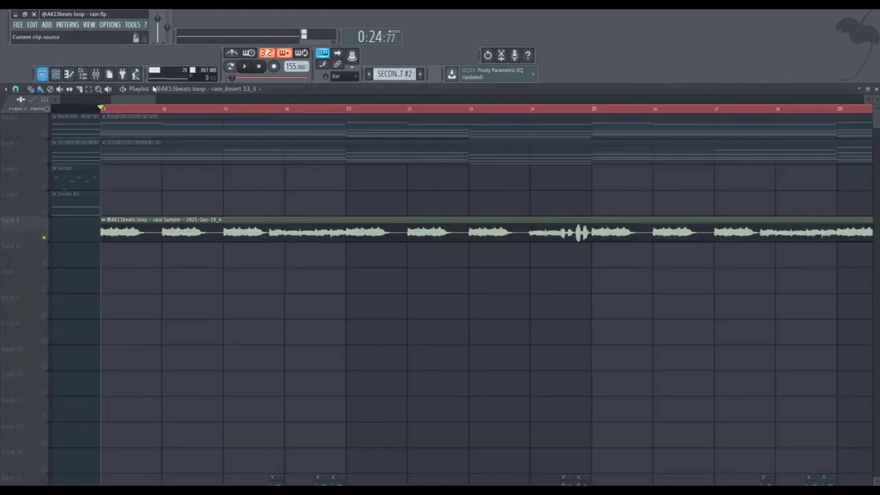
pyautogui.doubleClick(163, 235)
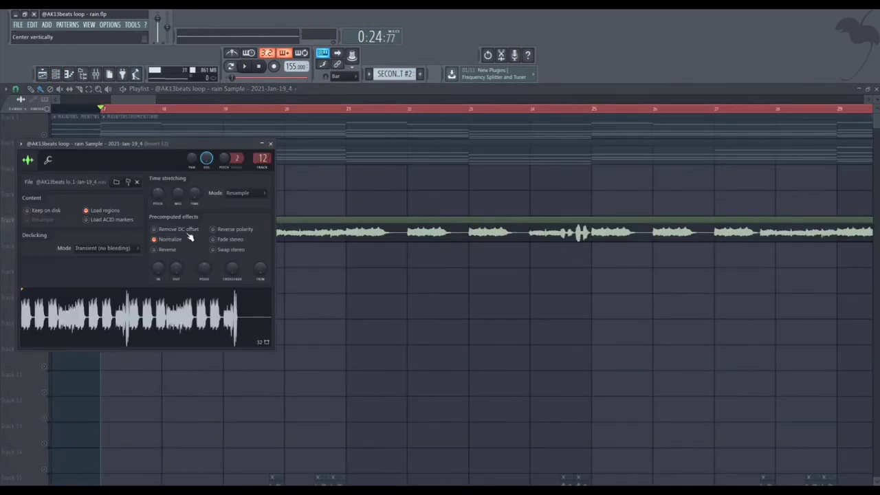
pyautogui.moveTo(158, 193)
pyautogui.mouseDown()
pyautogui.moveTo(158, 175)
pyautogui.moveTo(159, 193)
pyautogui.mouseUp()
# Step: Play the mix, toggling Fruity Reeverb 2 on insert 12 to compare
pyautogui.click(96, 74)
pyautogui.press('space')
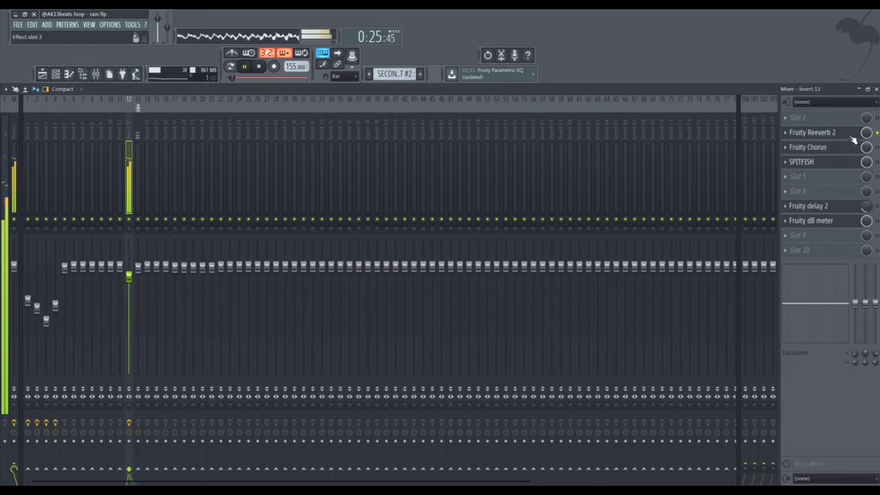
pyautogui.press('space')
pyautogui.press('space')
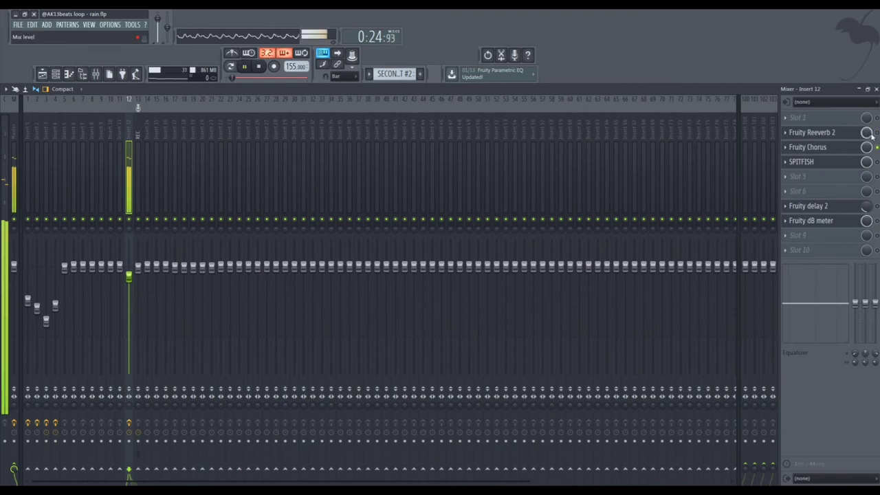
pyautogui.press('space')
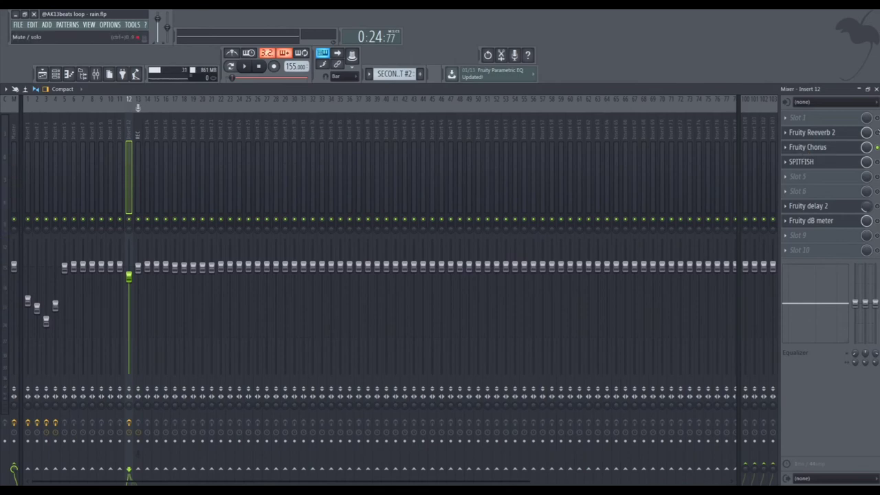
pyautogui.click(876, 132)
pyautogui.press('space')
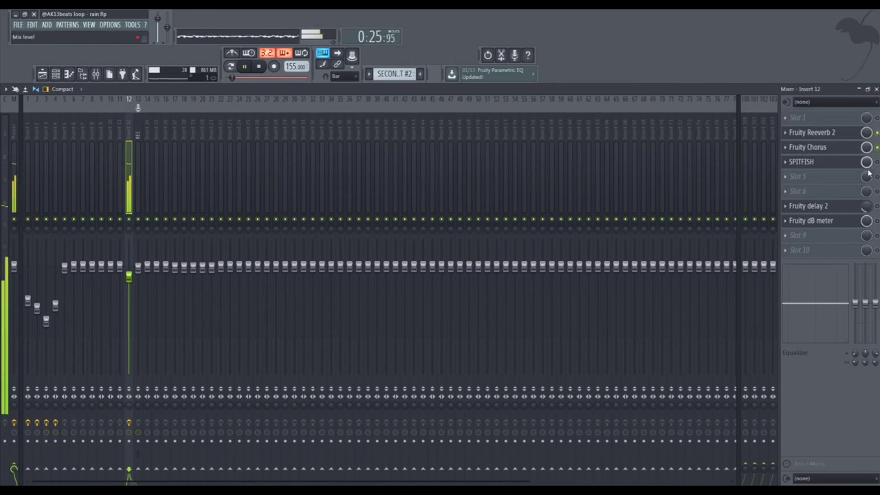
pyautogui.press('space')
# Step: Open insert 12's Fruity delay 2 window, then swap to the SPITFISH de-esser window
pyautogui.click(853, 208)
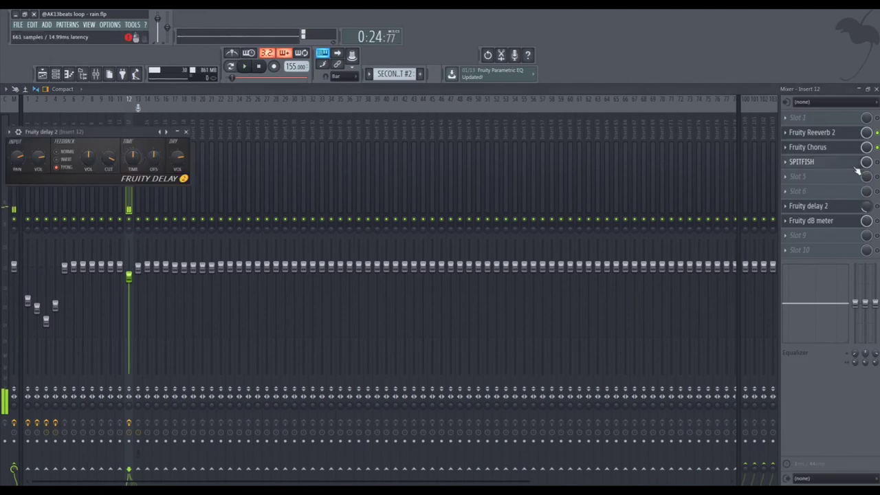
pyautogui.click(838, 164)
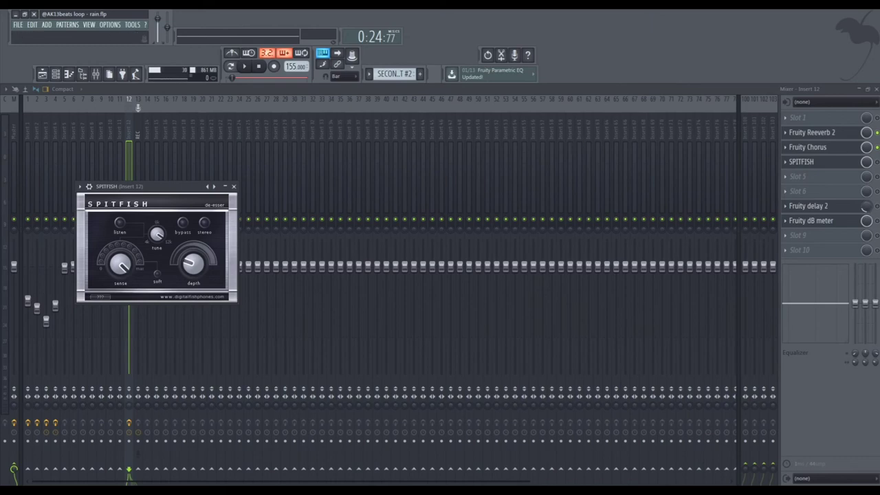
# Step: Audition insert 12's Fruity delay 2 and lower its mix to 20%
pyautogui.click(823, 206)
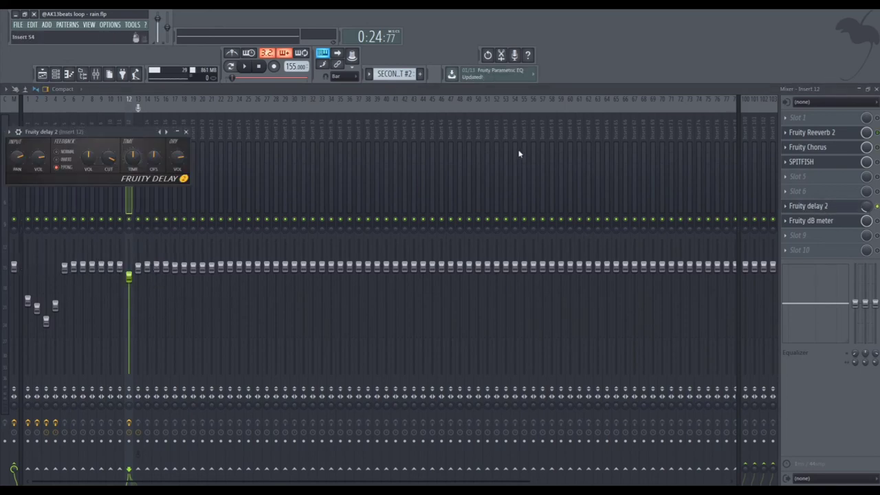
pyautogui.press('space')
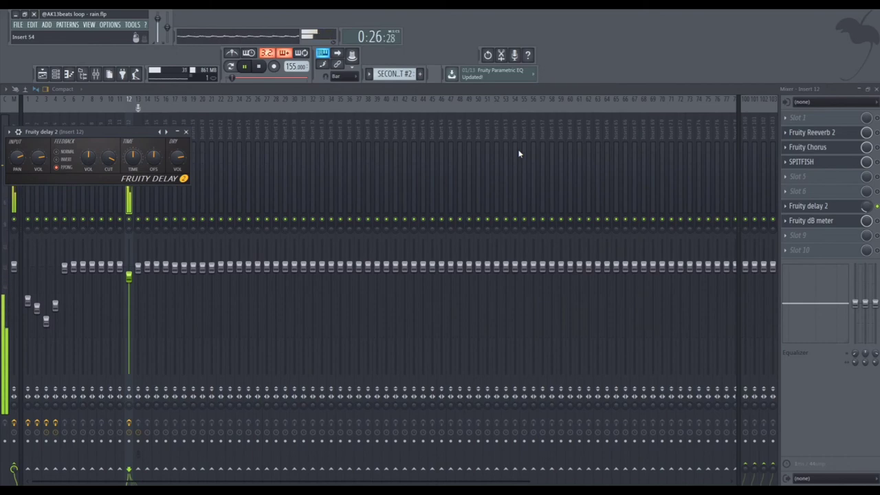
pyautogui.press('space')
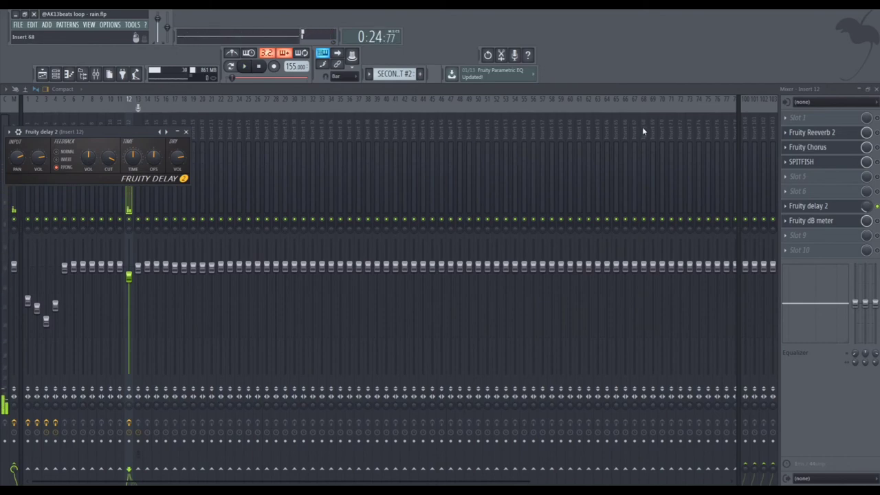
pyautogui.moveTo(866, 205); pyautogui.dragTo(866, 227)
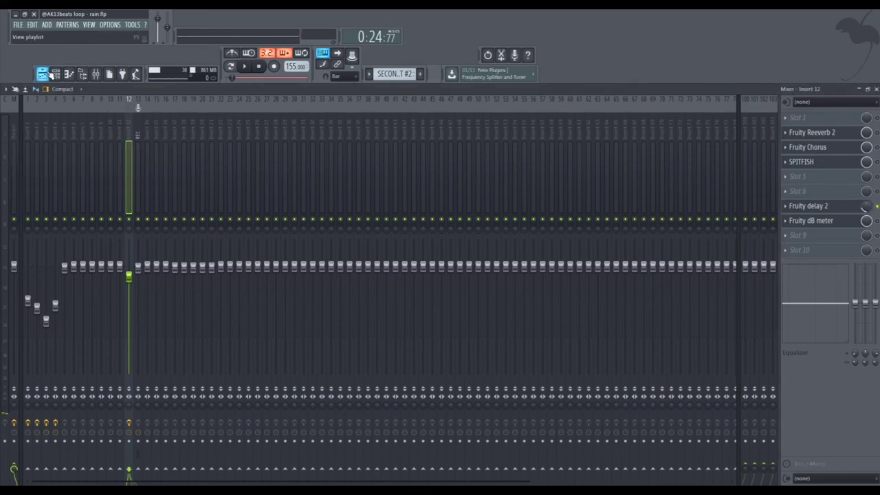
# Step: Inspect the rain sample clip, play from bar 24, and bring instrument tracks 1–4 into view
pyautogui.click(42, 74)
pyautogui.scroll(-3, 228, 190)
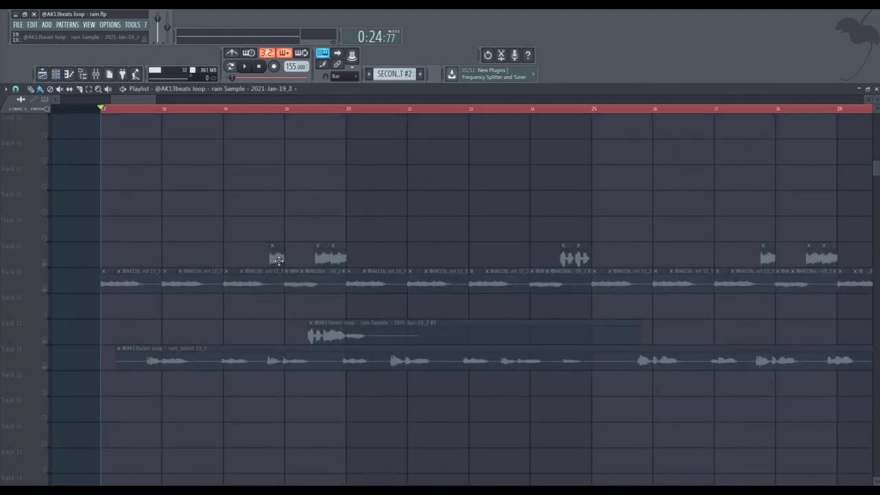
pyautogui.doubleClick(278, 259)
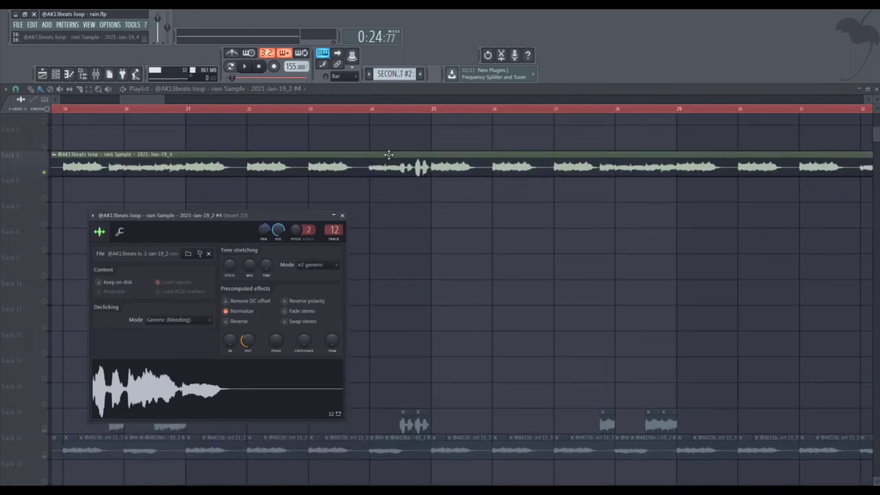
pyautogui.click(371, 108)
pyautogui.press('space')
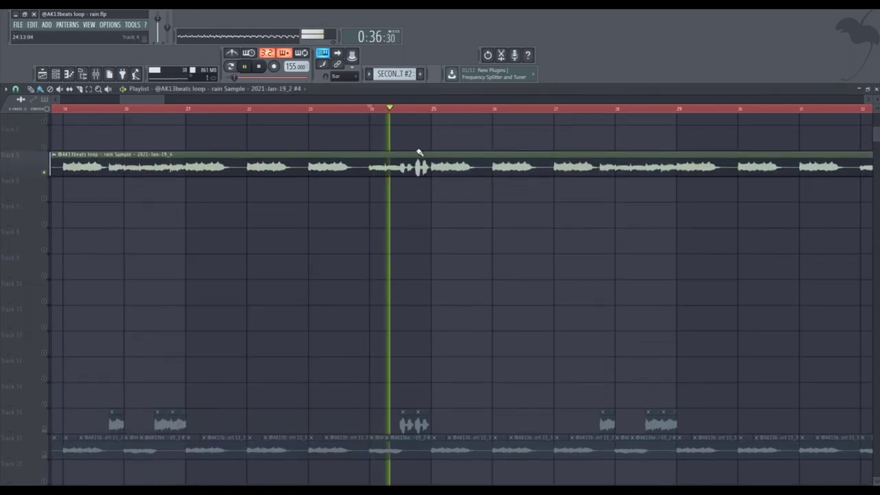
pyautogui.press('space')
pyautogui.scroll(-5, 425, 234)
pyautogui.moveTo(426, 232); pyautogui.dragTo(320, 313)
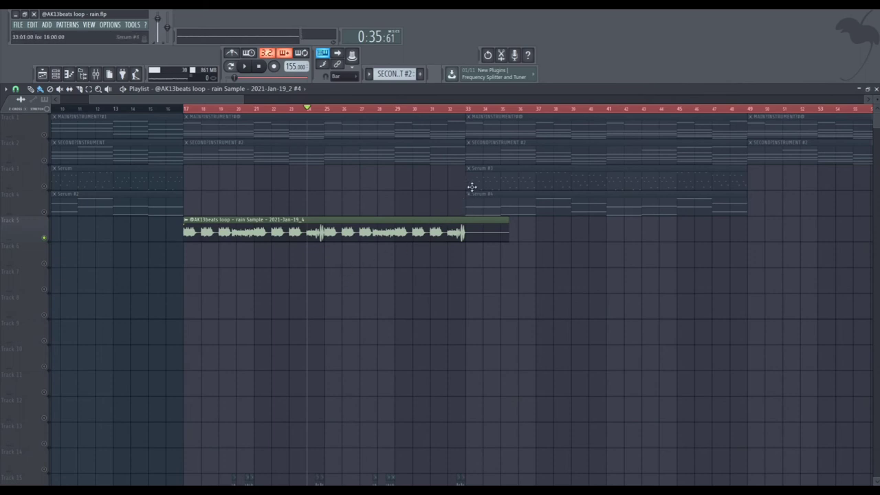
# Step: Play the arrangement from bar 33, then open the Serum #3 pattern in the piano roll
pyautogui.moveTo(472, 187); pyautogui.dragTo(364, 235)
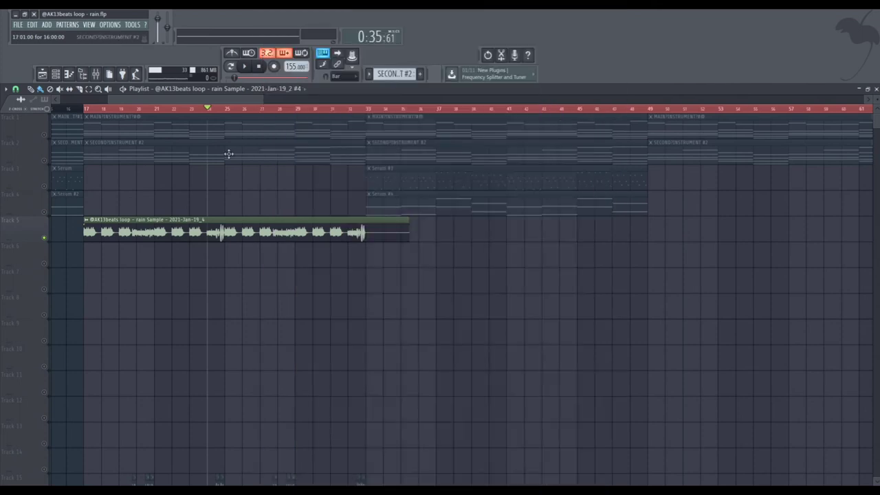
pyautogui.press('space')
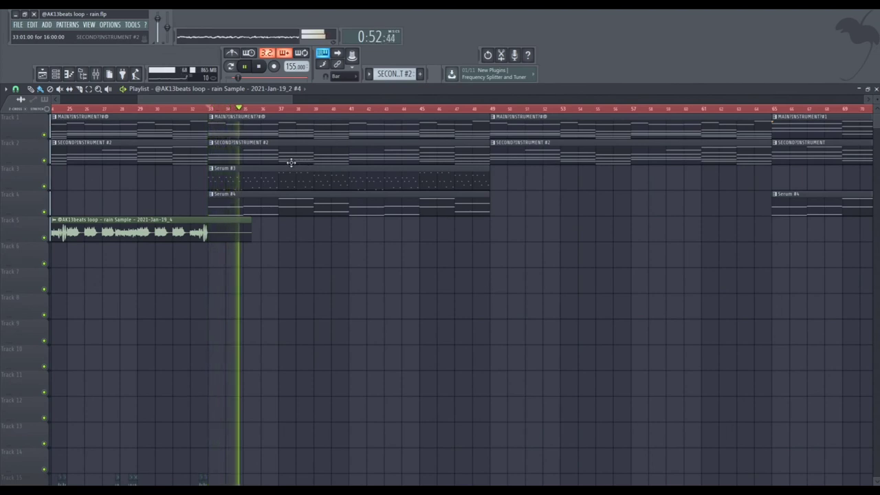
pyautogui.press('space')
pyautogui.hscroll(-5, 174, 143)
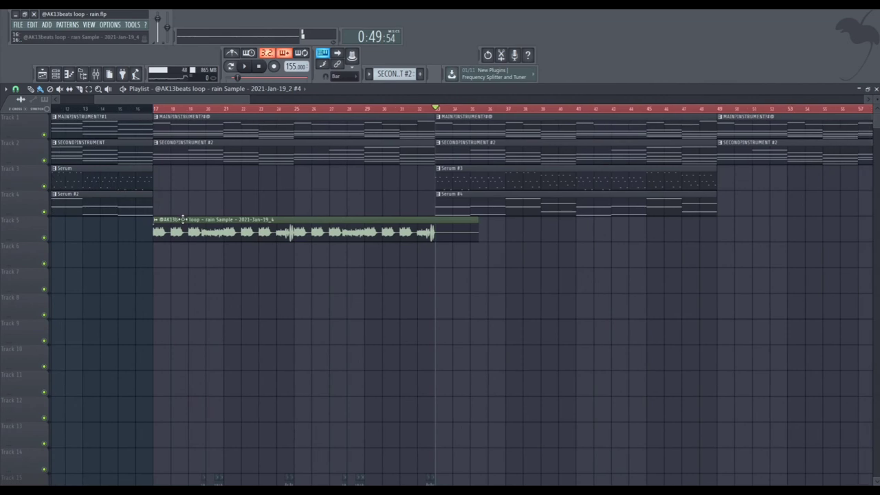
pyautogui.doubleClick(472, 171)
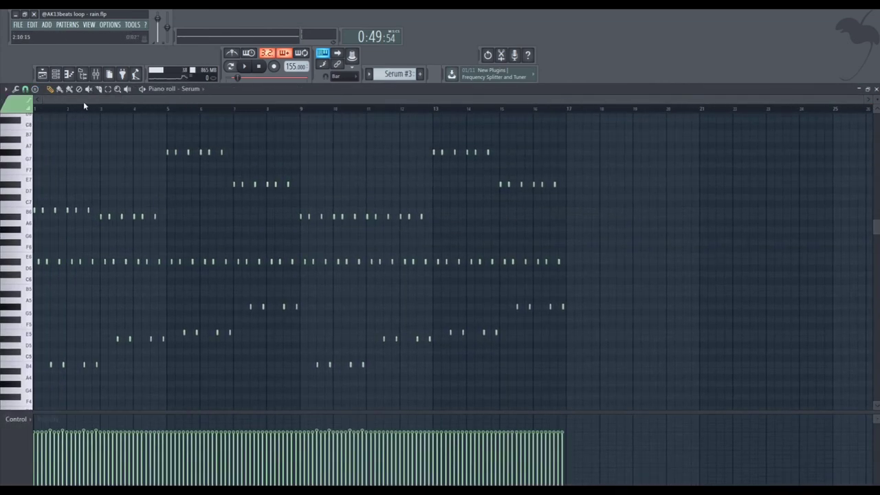
pyautogui.click(42, 74)
pyautogui.doubleClick(125, 173)
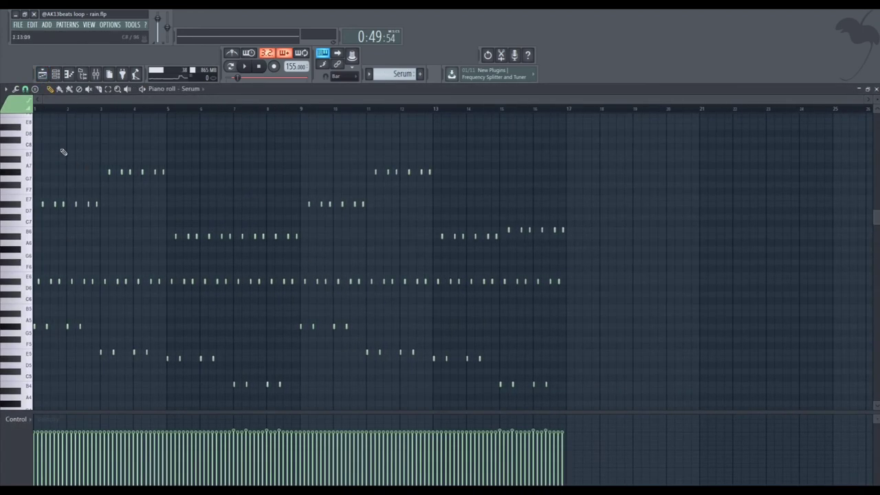
pyautogui.hotkey('ctrl', 'a')
pyautogui.scroll(-4, 28, 407)
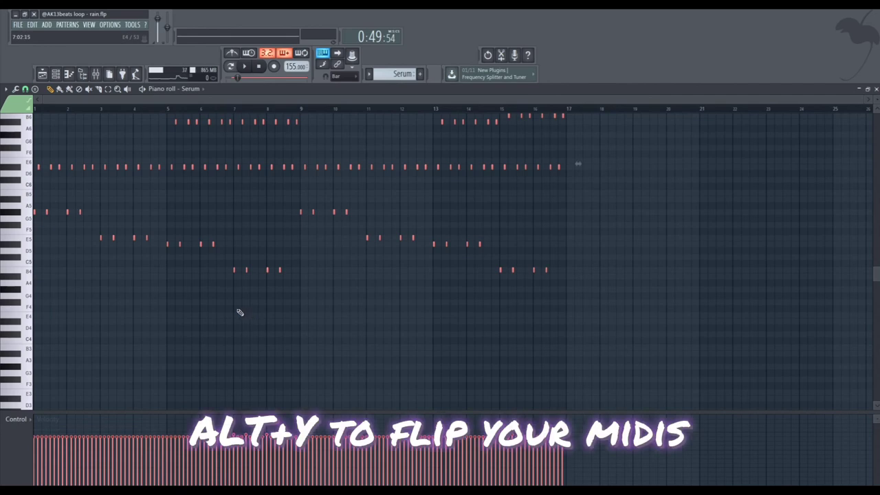
pyautogui.hotkey('alt', 'y')
pyautogui.click(379, 278)
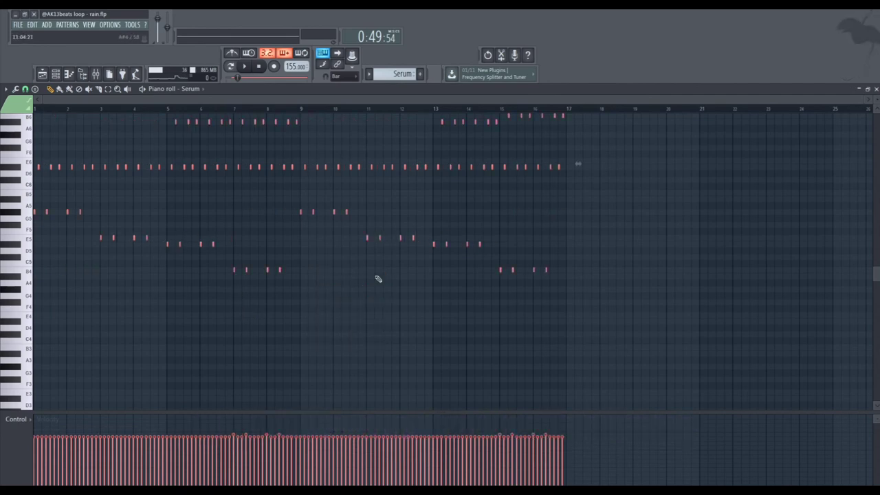
pyautogui.click(41, 74)
pyautogui.hscroll(3, 511, 261)
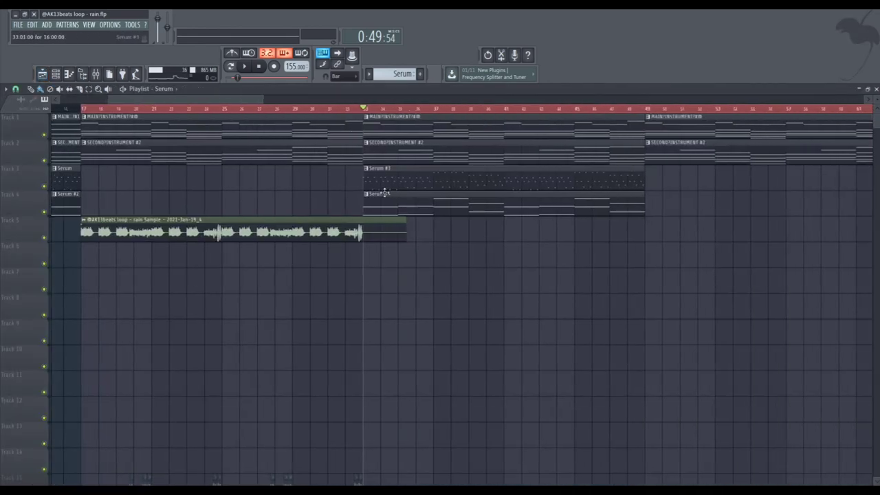
pyautogui.hscroll(-3, 137, 190)
pyautogui.doubleClick(138, 191)
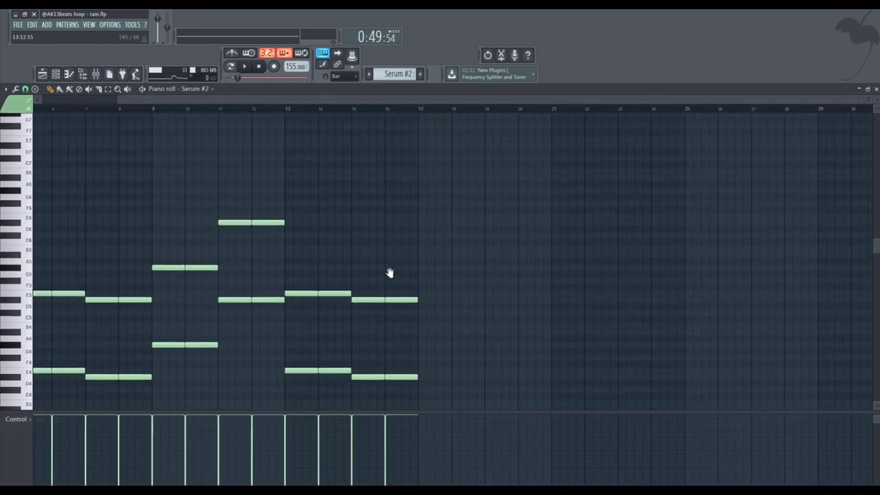
pyautogui.hotkey('ctrl', 'a')
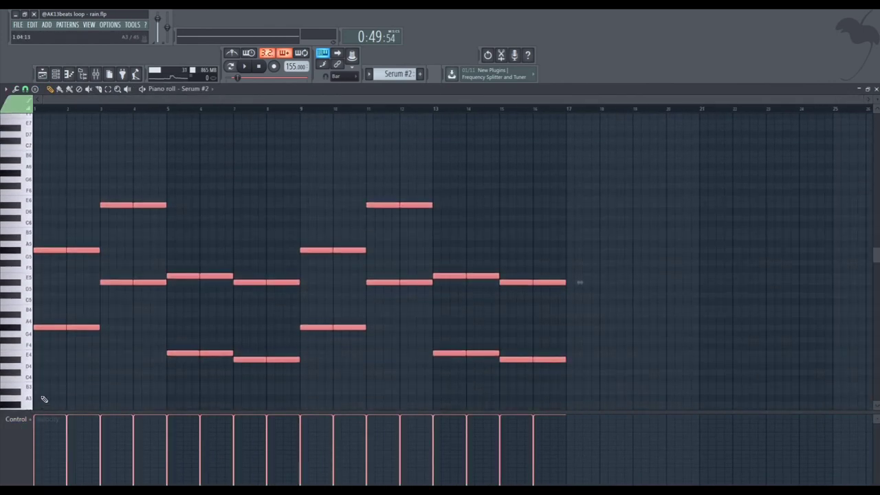
pyautogui.hotkey('alt', 'y')
pyautogui.click(381, 278)
pyautogui.click(42, 74)
pyautogui.hscroll(5, 357, 227)
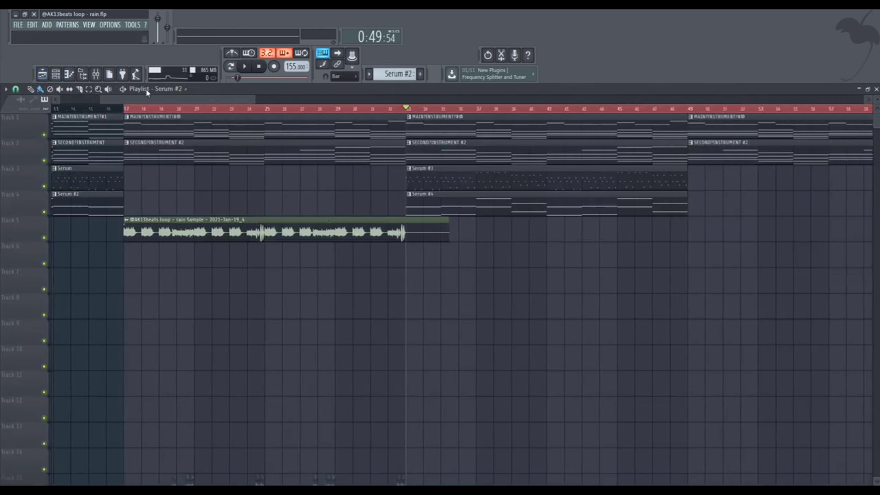
# Step: Play the song from bar 33 and stop
pyautogui.press('space')
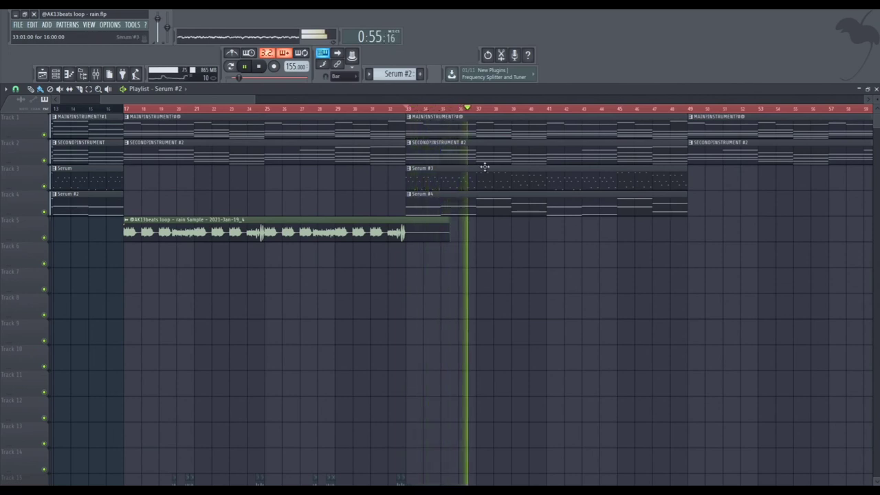
pyautogui.press('space')
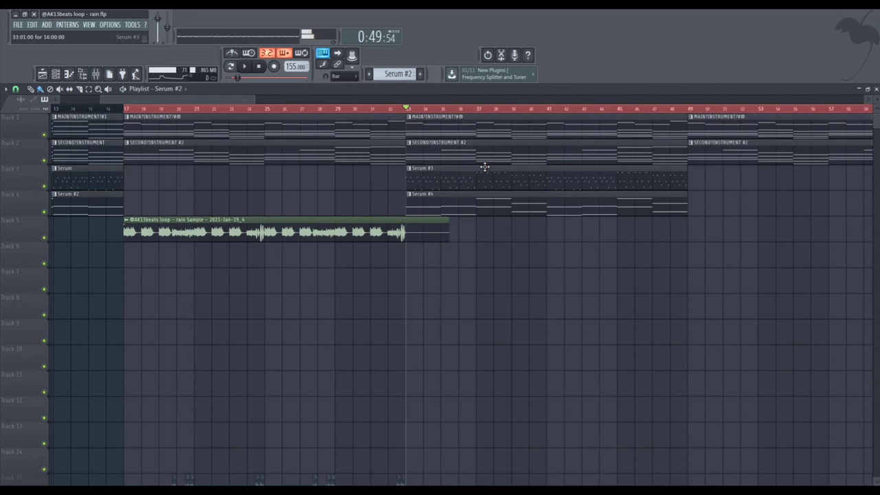
pyautogui.hscroll(5, 386, 213)
pyautogui.hscroll(-10, 298, 236)
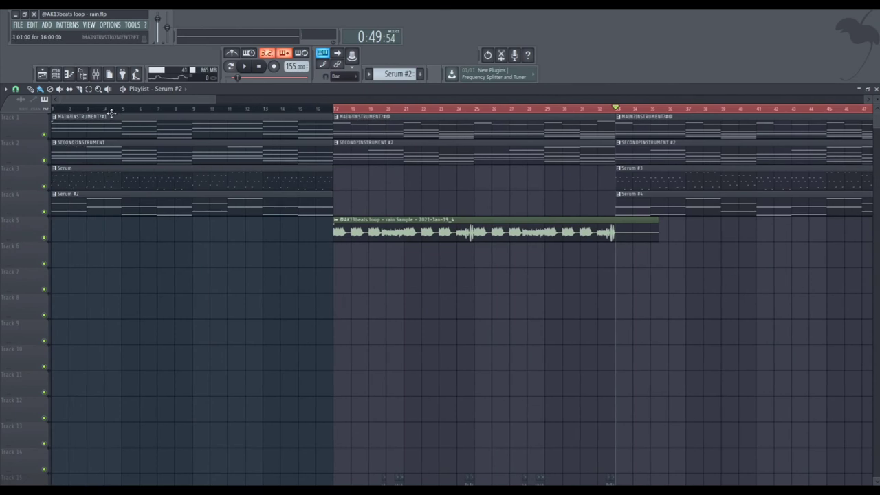
# Step: Select all clips from bar 17 onward and scroll across the drum tracks 5–10
pyautogui.hotkey('ctrl', 'a')
pyautogui.moveTo(53, 109); pyautogui.dragTo(335, 128)
pyautogui.hscroll(4, 527, 173)
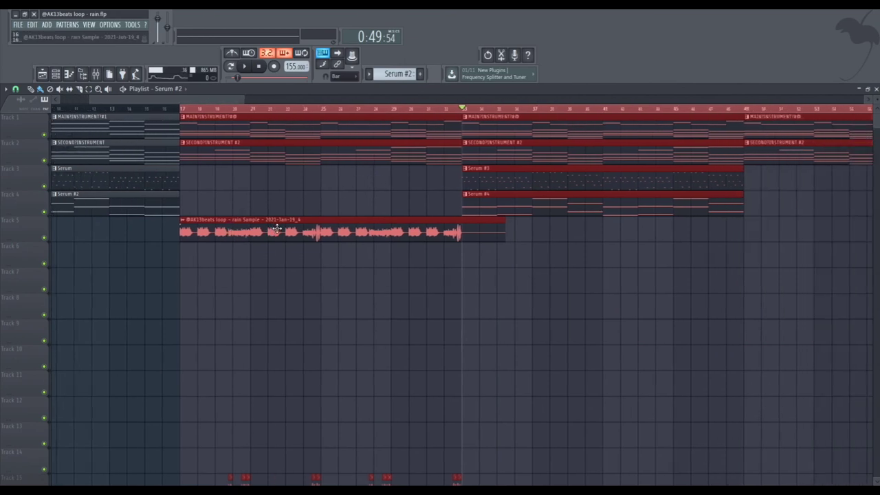
pyautogui.hscroll(5, 224, 269)
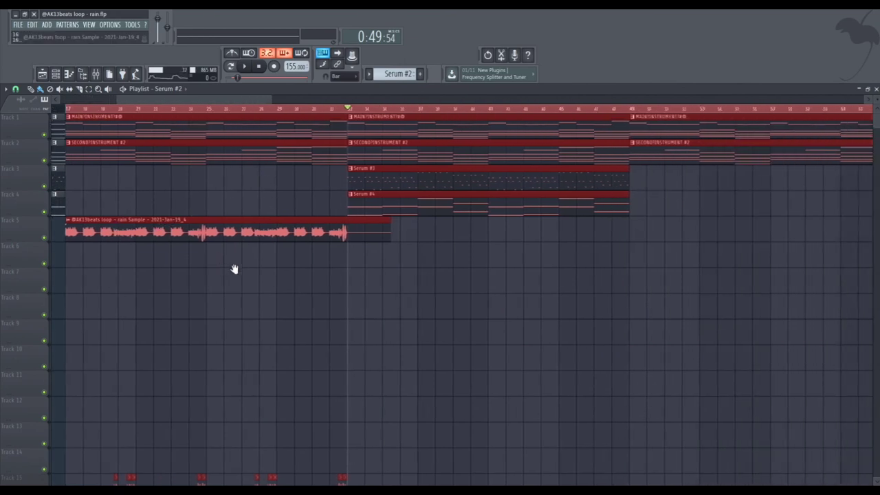
pyautogui.scroll(-3, 259, 95)
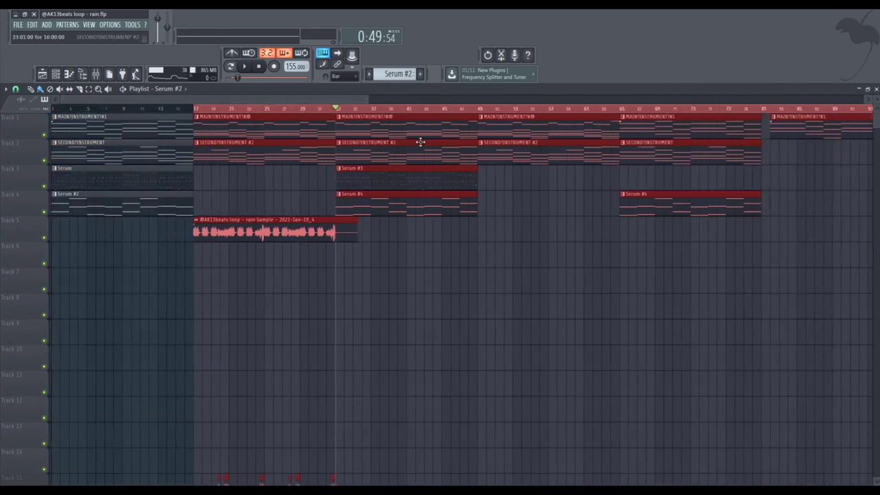
pyautogui.hscroll(2, 245, 206)
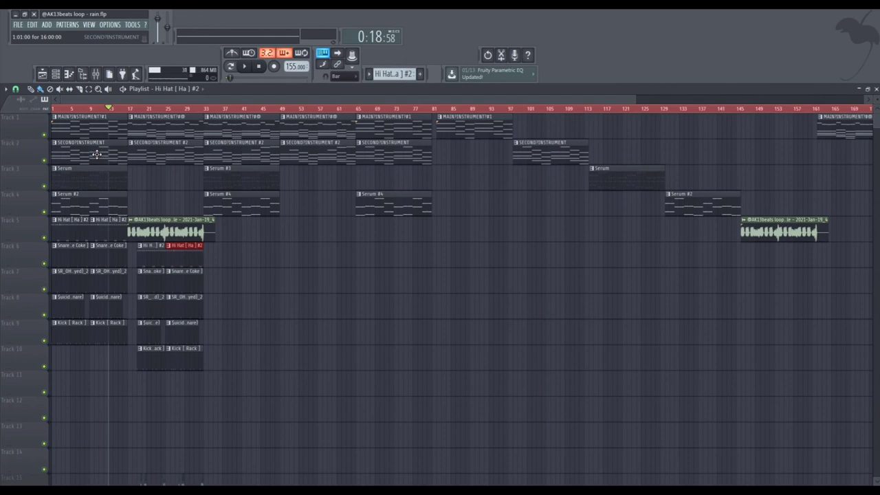
# Step: Play the song briefly from bar 9, then make 808 [ Zpins ] the current pattern
pyautogui.scroll(5, 98, 154)
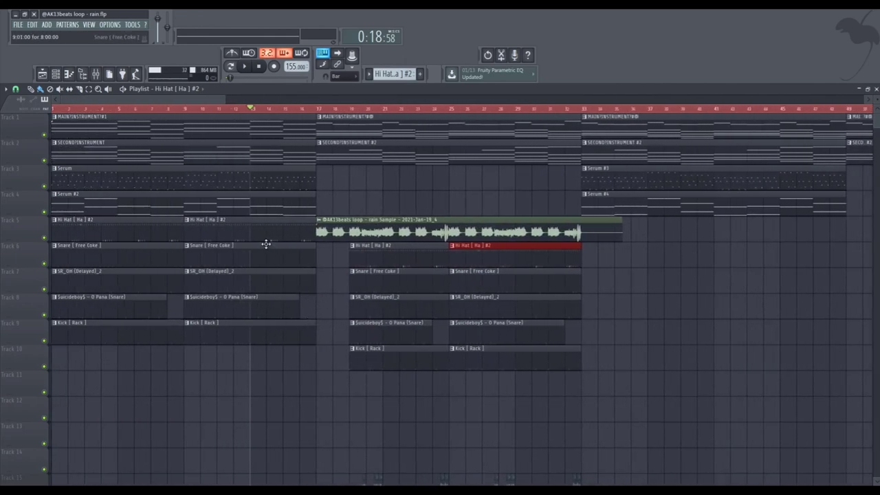
pyautogui.click(189, 110)
pyautogui.press('space')
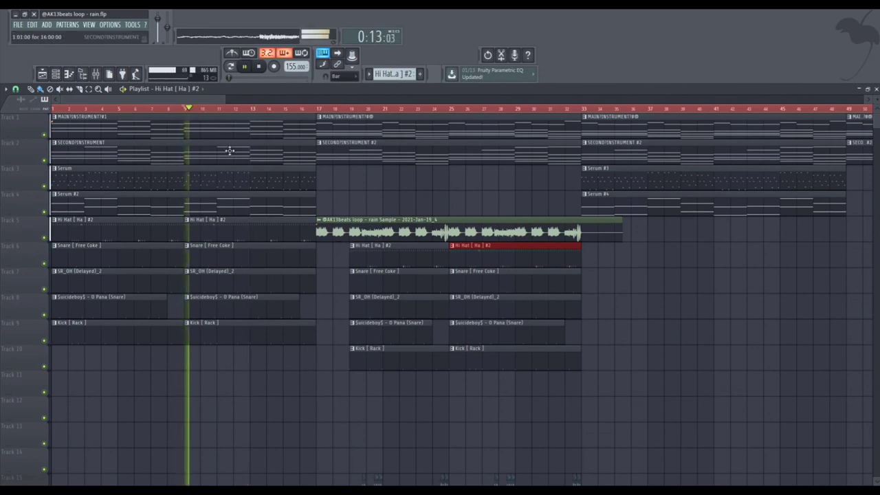
pyautogui.press('space')
pyautogui.click(392, 74)
pyautogui.click(432, 145)
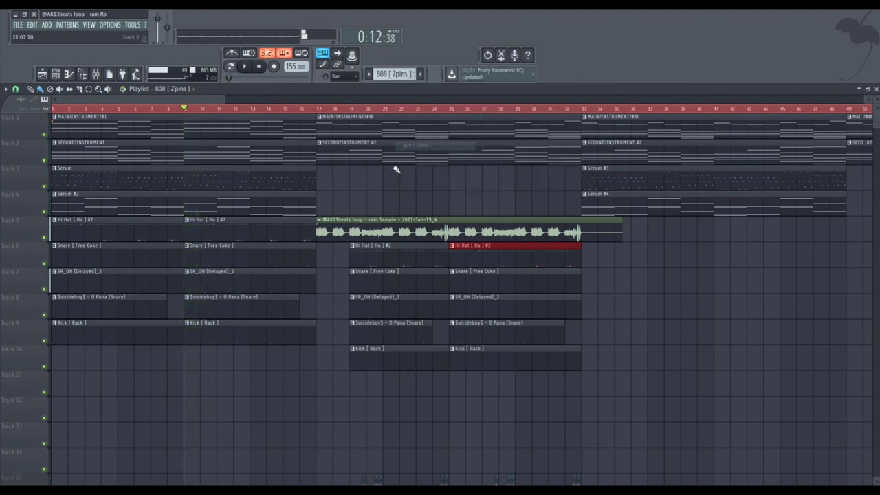
# Step: Paint 808 [ Zpins ] clips on Track 10 at bar 9 and Track 11 at bar 17
pyautogui.click(186, 355)
pyautogui.press('space')
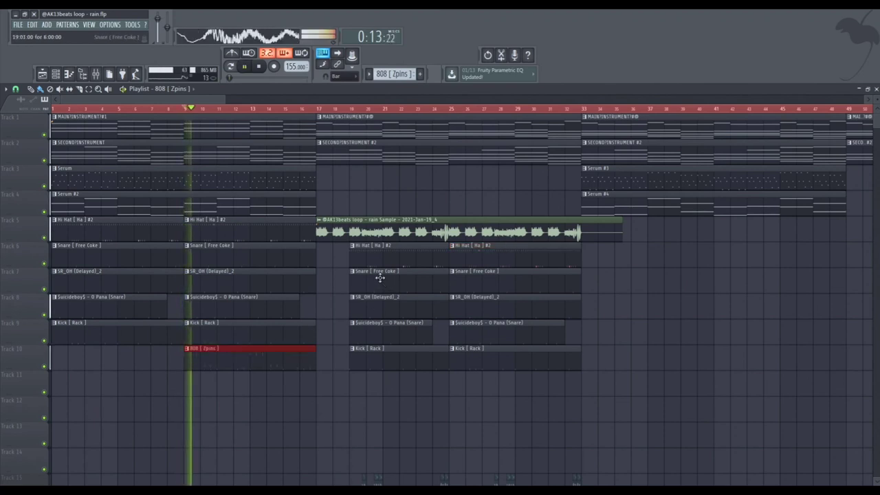
pyautogui.click(318, 387)
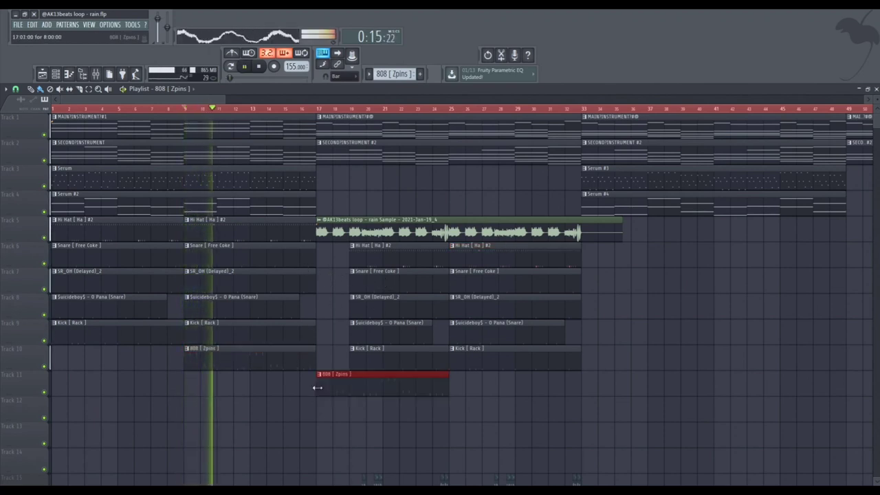
pyautogui.doubleClick(318, 387)
pyautogui.click(42, 74)
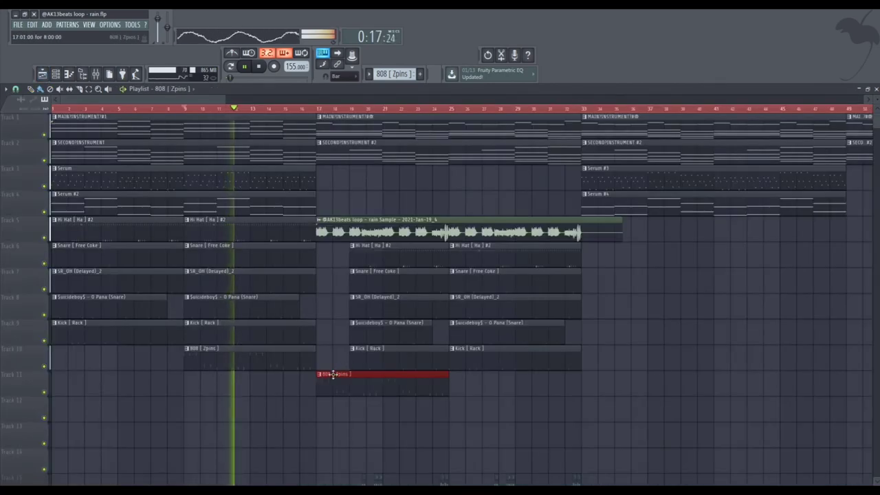
# Step: Trim the Track 11 clip to start at bar 19 and add another 808 clip at bar 25
pyautogui.moveTo(316, 383); pyautogui.dragTo(350, 383)
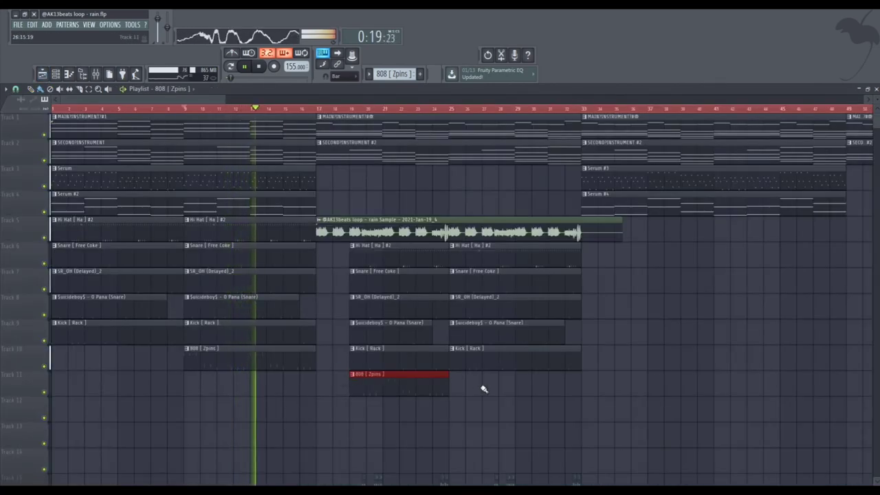
pyautogui.click(474, 389)
pyautogui.moveTo(494, 388); pyautogui.dragTo(477, 389)
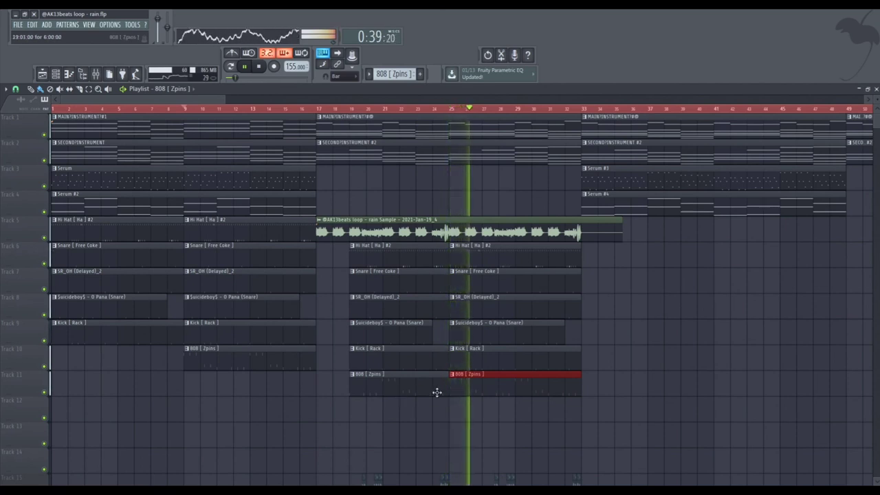
pyautogui.hscroll(1, 407, 403)
pyautogui.hscroll(3, 349, 373)
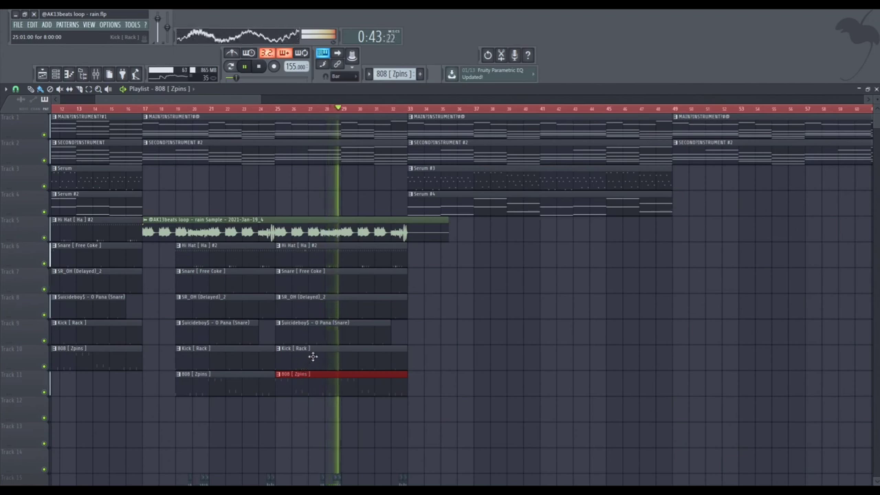
pyautogui.moveTo(310, 355); pyautogui.dragTo(517, 363)
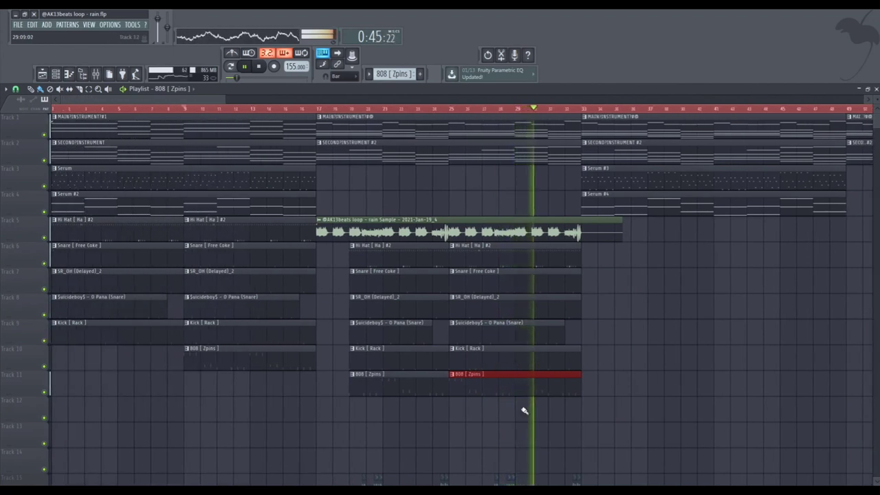